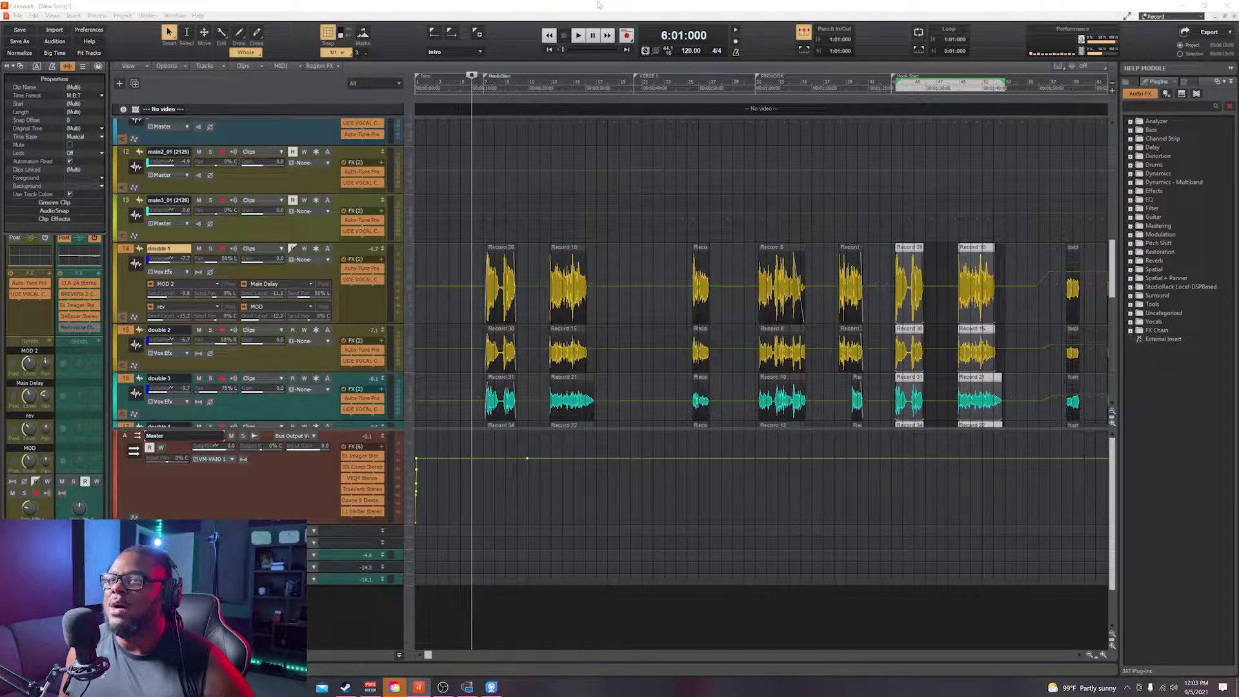
Step: Set the project tempo to 120 and select M:B:T as the transport time format
double_click(688, 52)
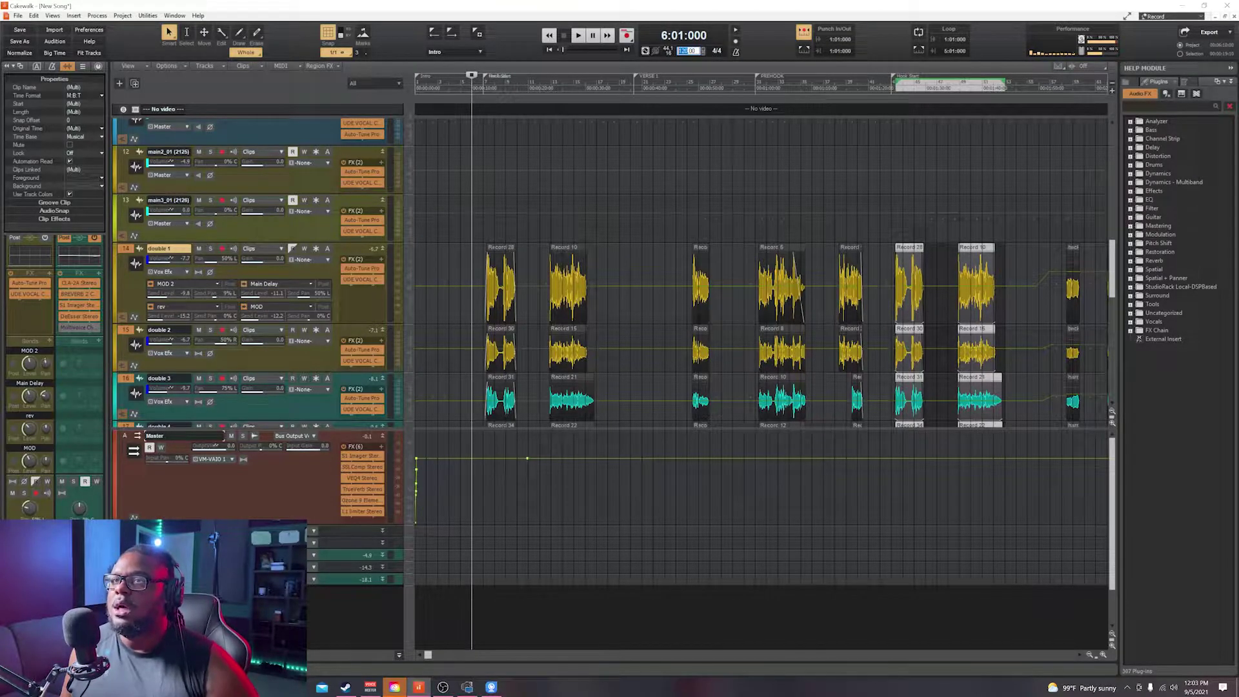
type("120")
key("Return")
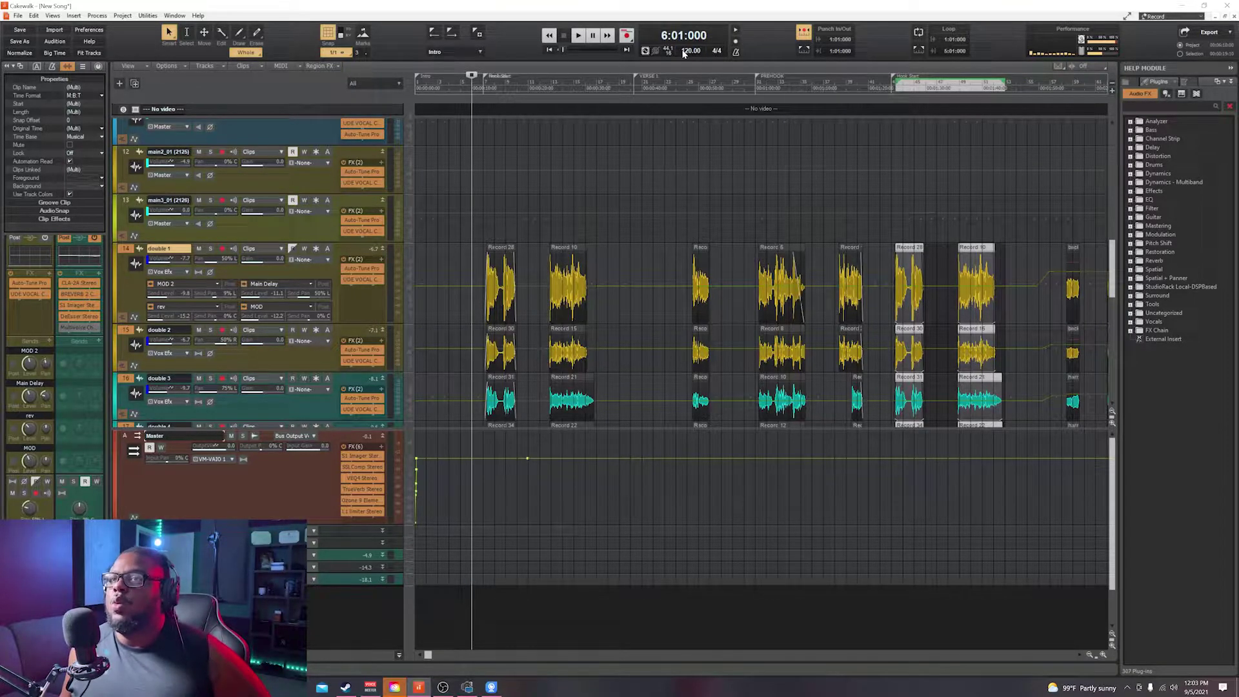
right_click(651, 41)
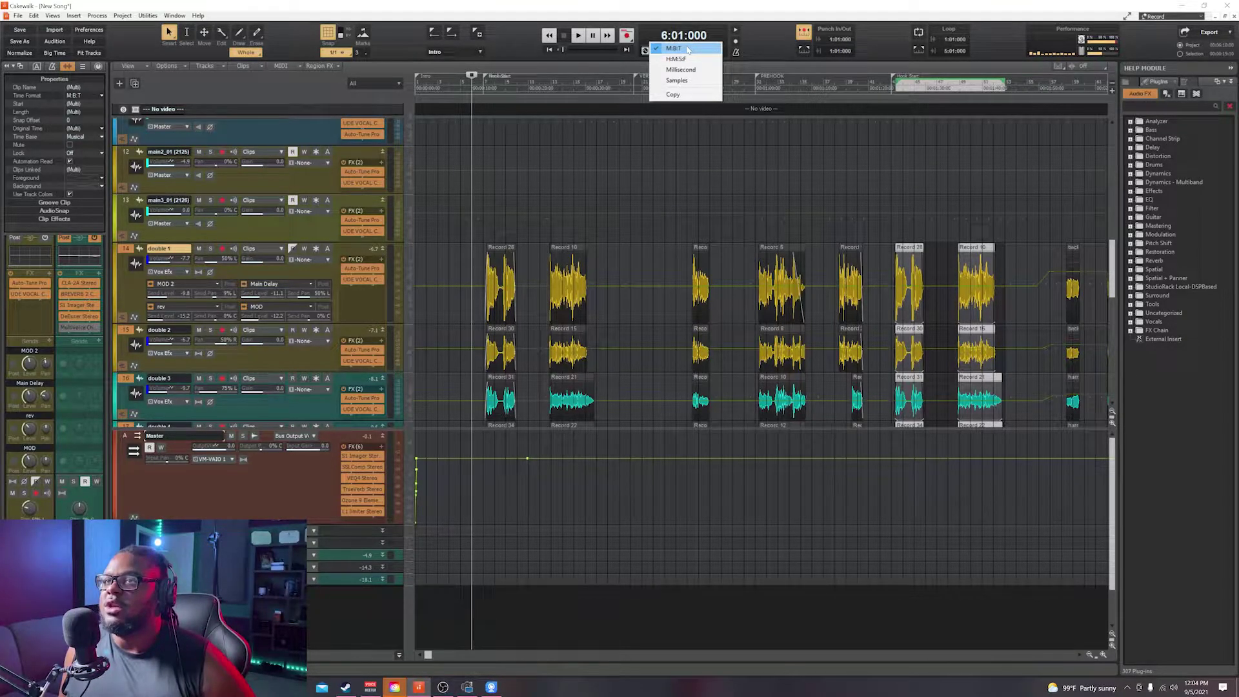
left_click(688, 49)
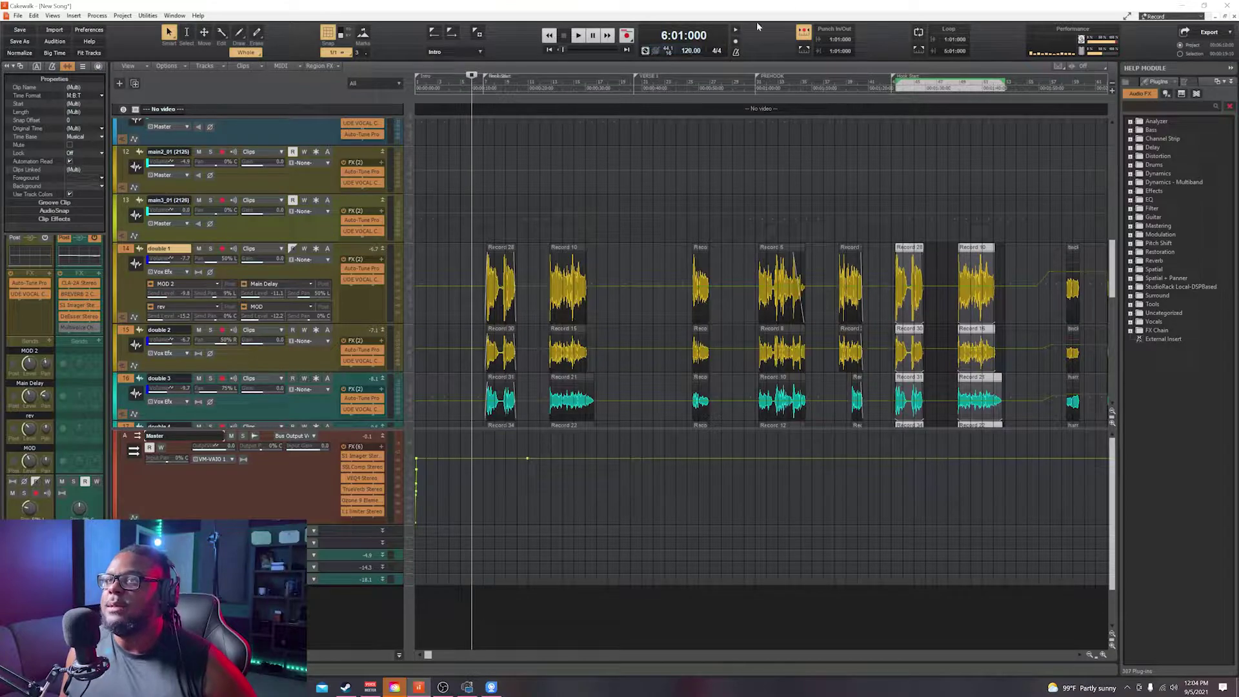
Step: Set the draw resolution for the editing tools to Whole
left_click(261, 55)
left_click(260, 55)
left_click(261, 56)
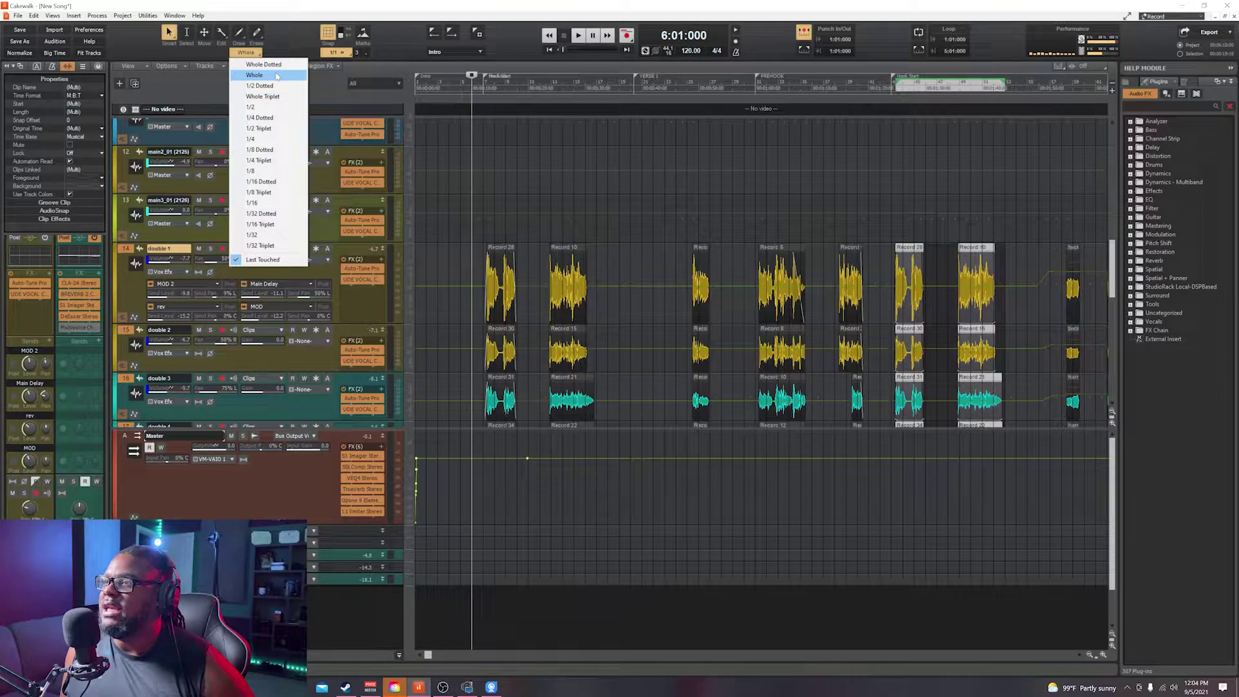
left_click(276, 76)
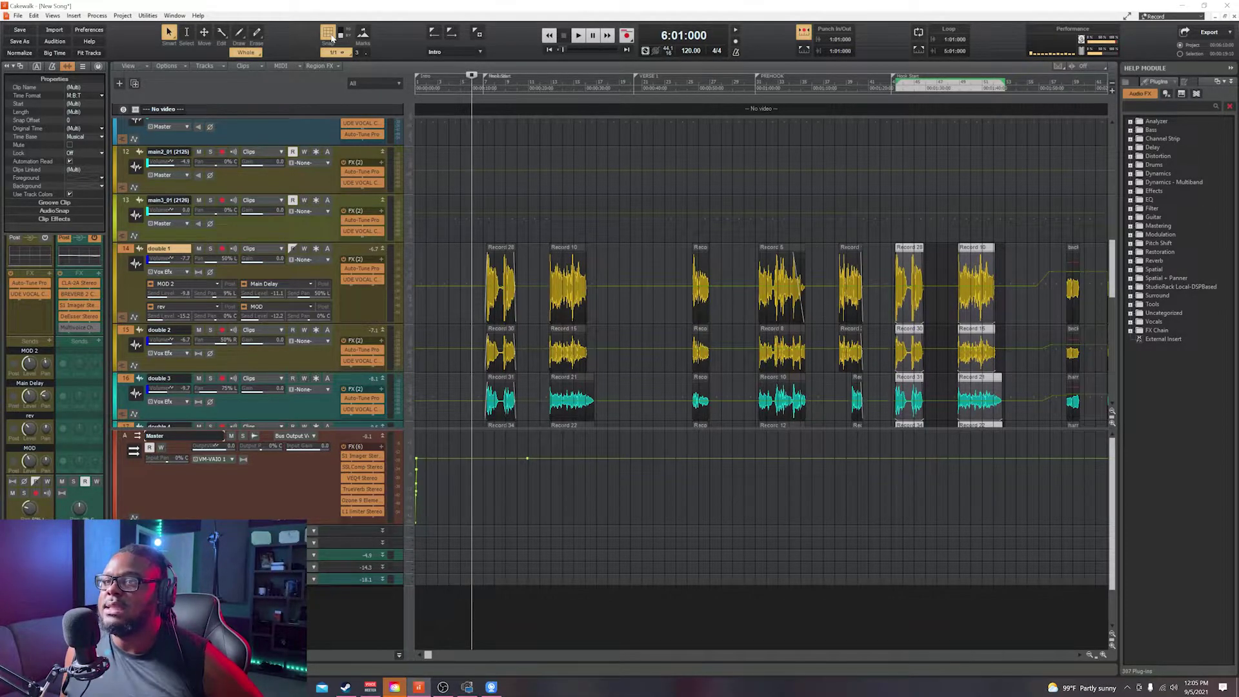
Step: Switch Snap to Grid off and on again, and set the snap resolution to a whole note (1/1)
scroll(606, 195, "up", 3)
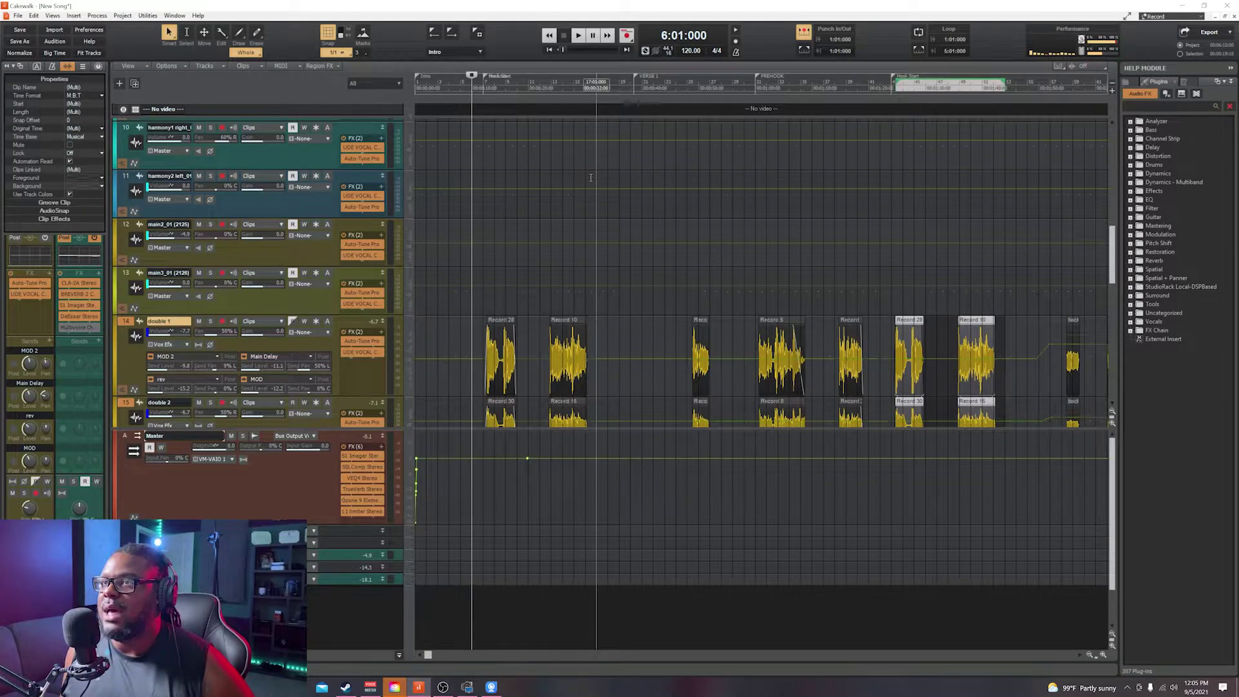
scroll(590, 178, "up", 2)
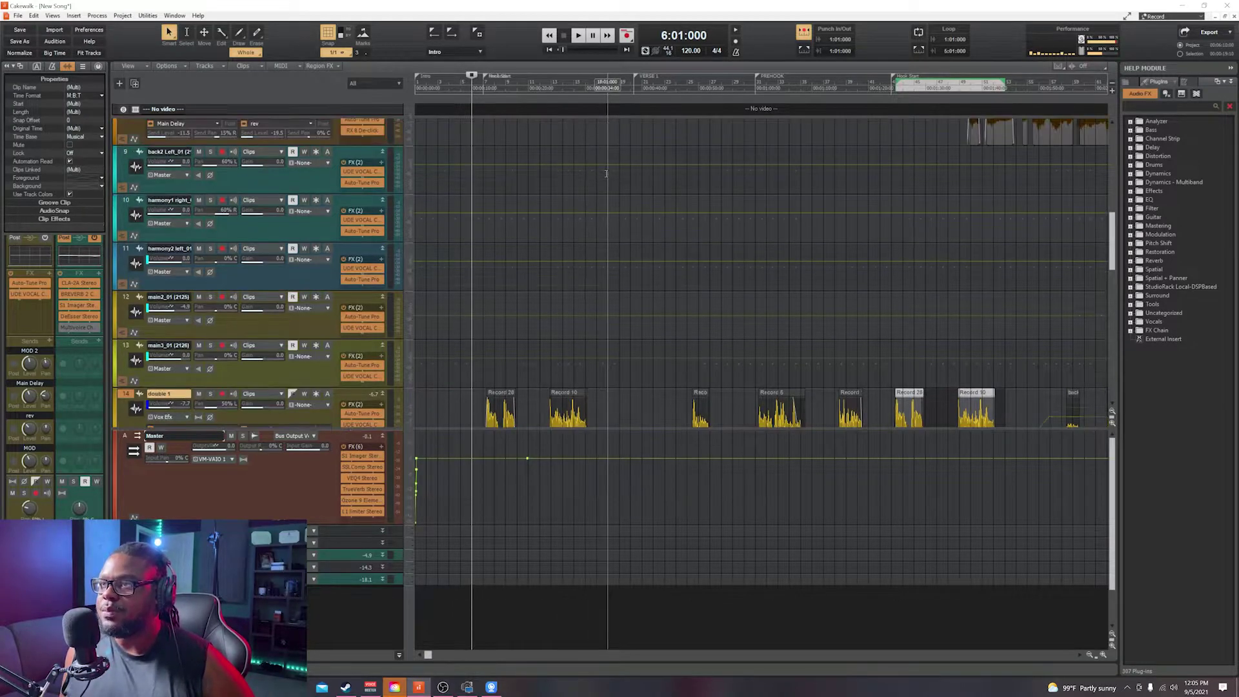
left_click(329, 36)
left_click(329, 36)
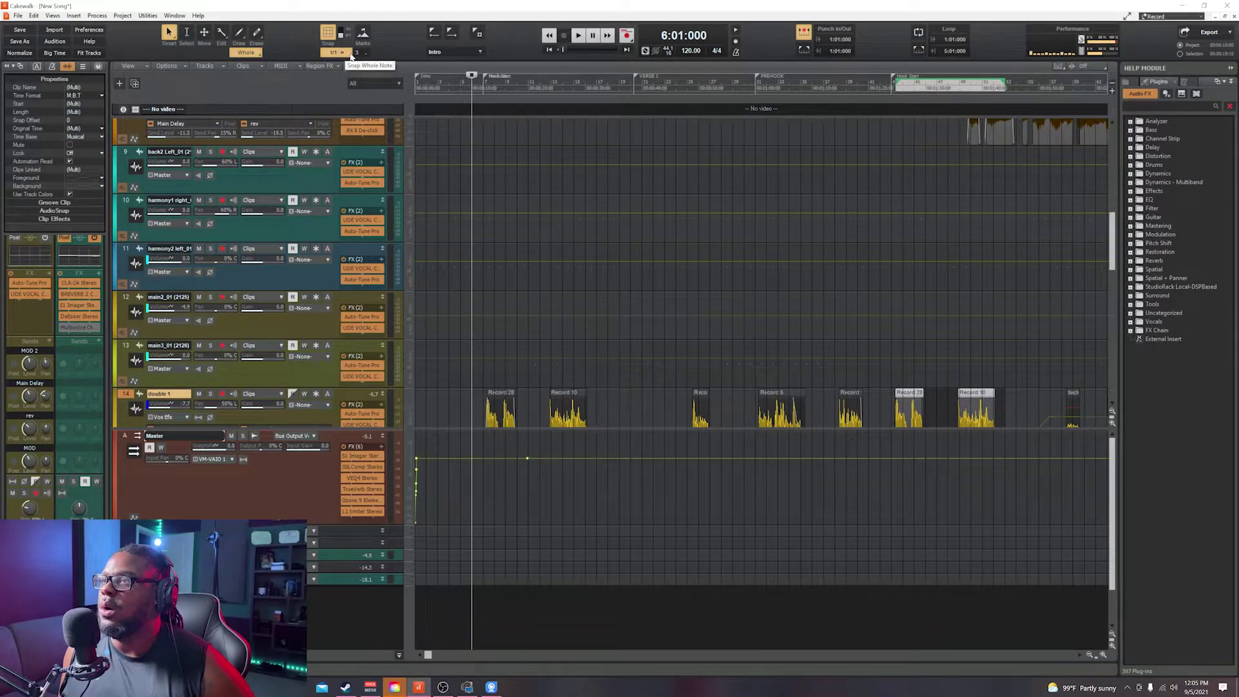
left_click(338, 53)
left_click(345, 78)
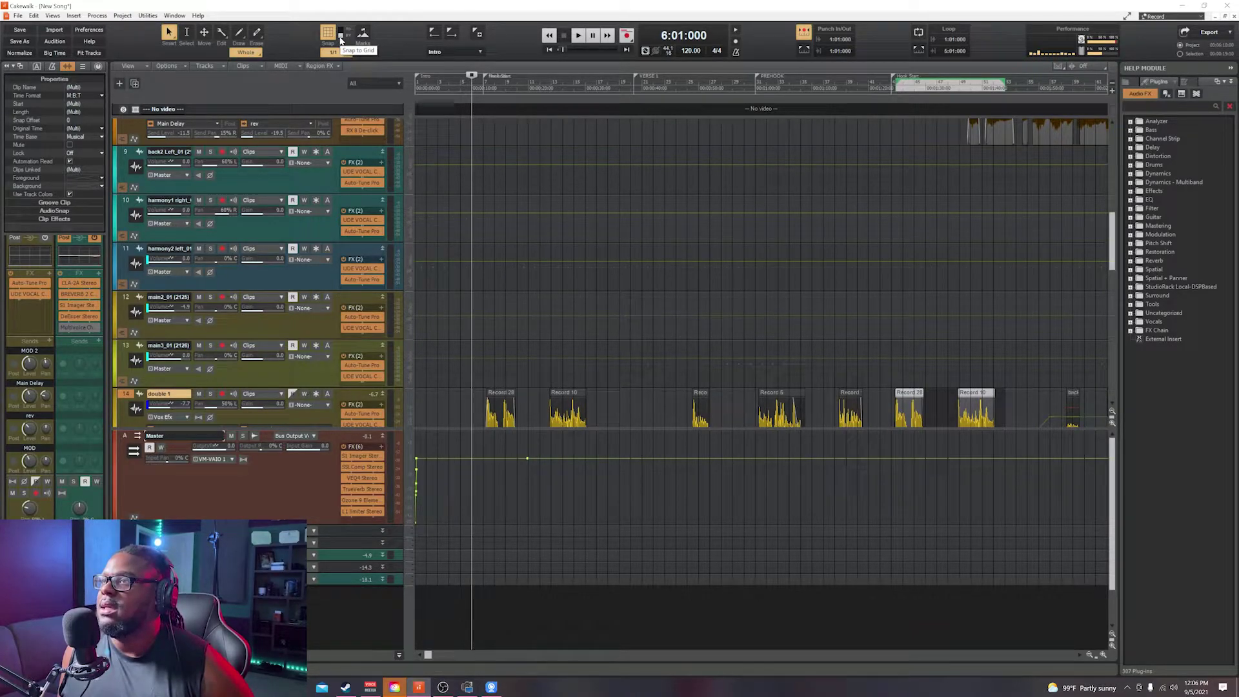
Step: Select the beat track from bar 19 to about bar 30, clear the selection and place the playback cursor at 13:01:000
scroll(683, 217, "up", 3)
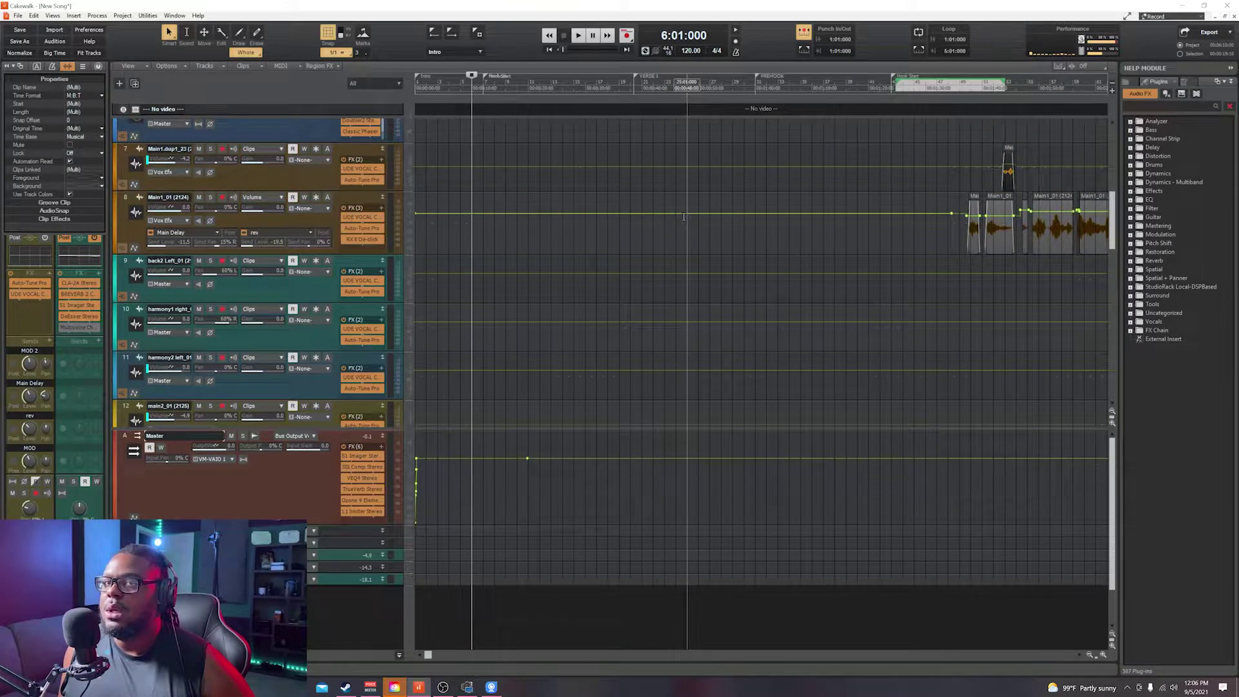
scroll(684, 216, "up", 6)
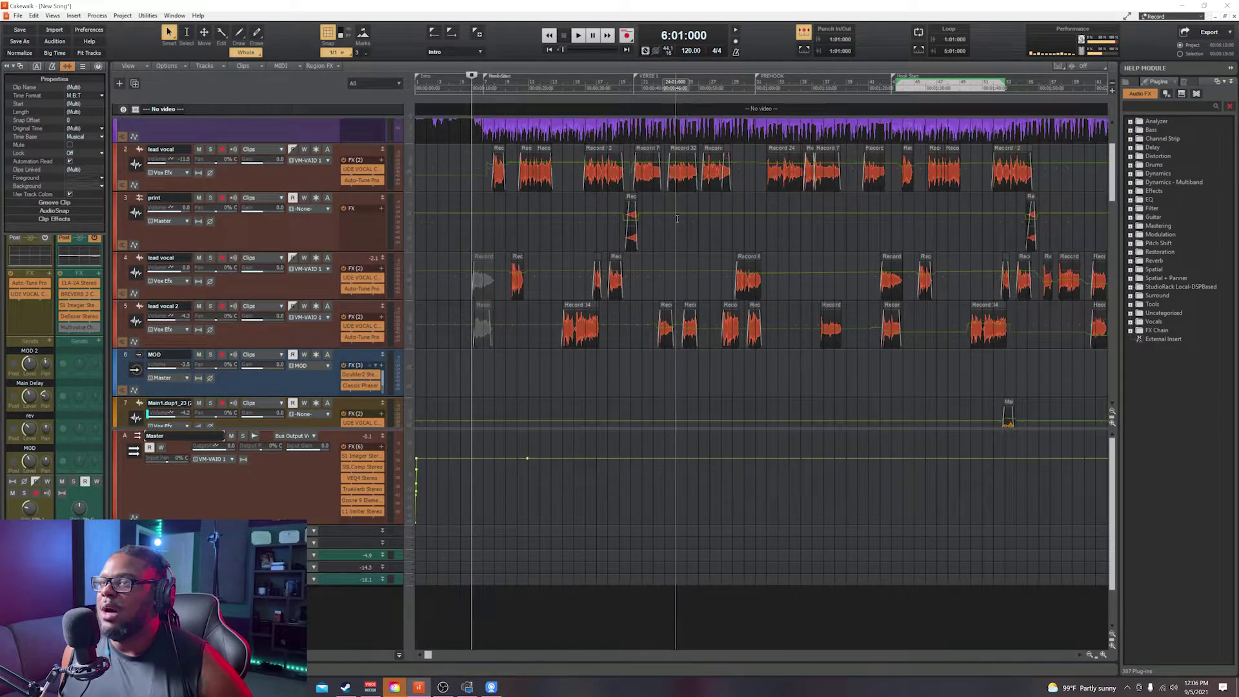
scroll(677, 218, "up", 2)
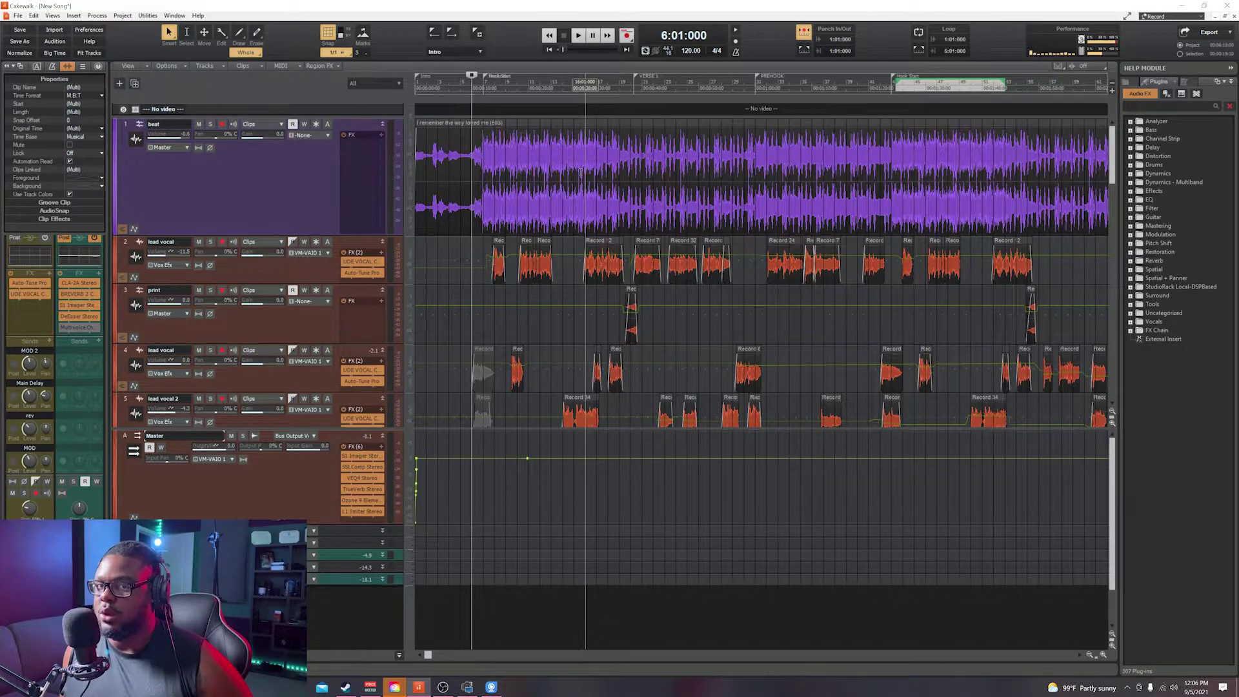
left_click_drag(617, 153, 744, 163)
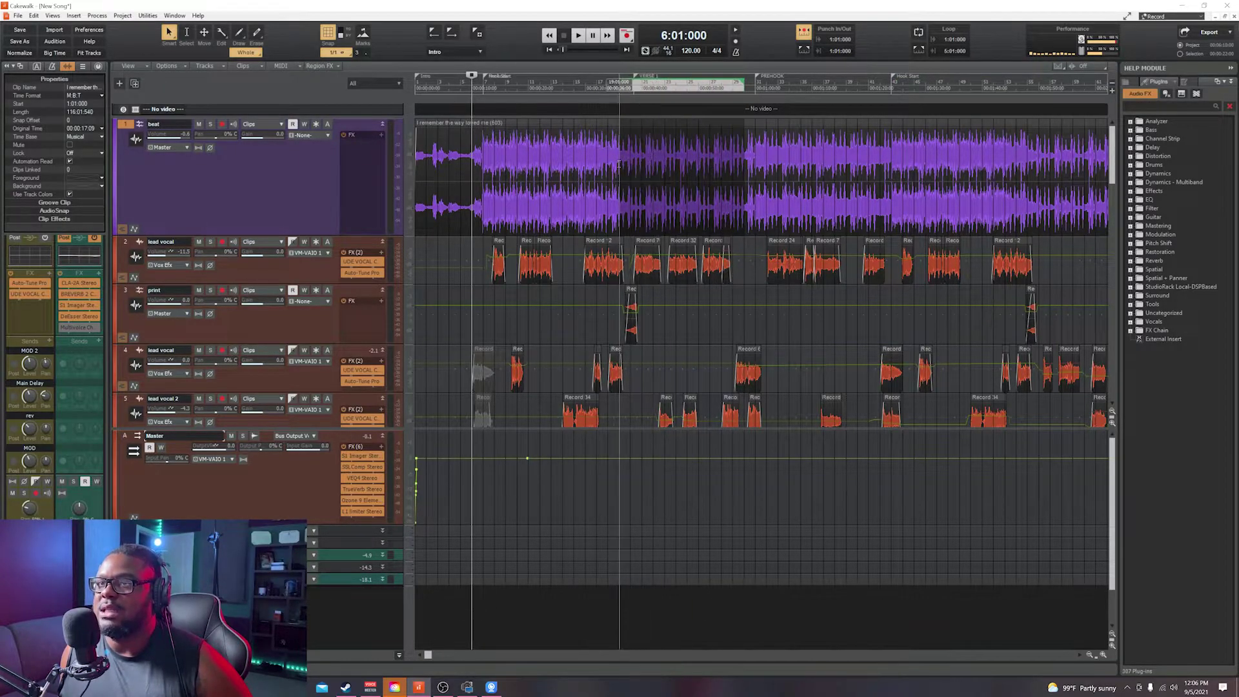
left_click(620, 193)
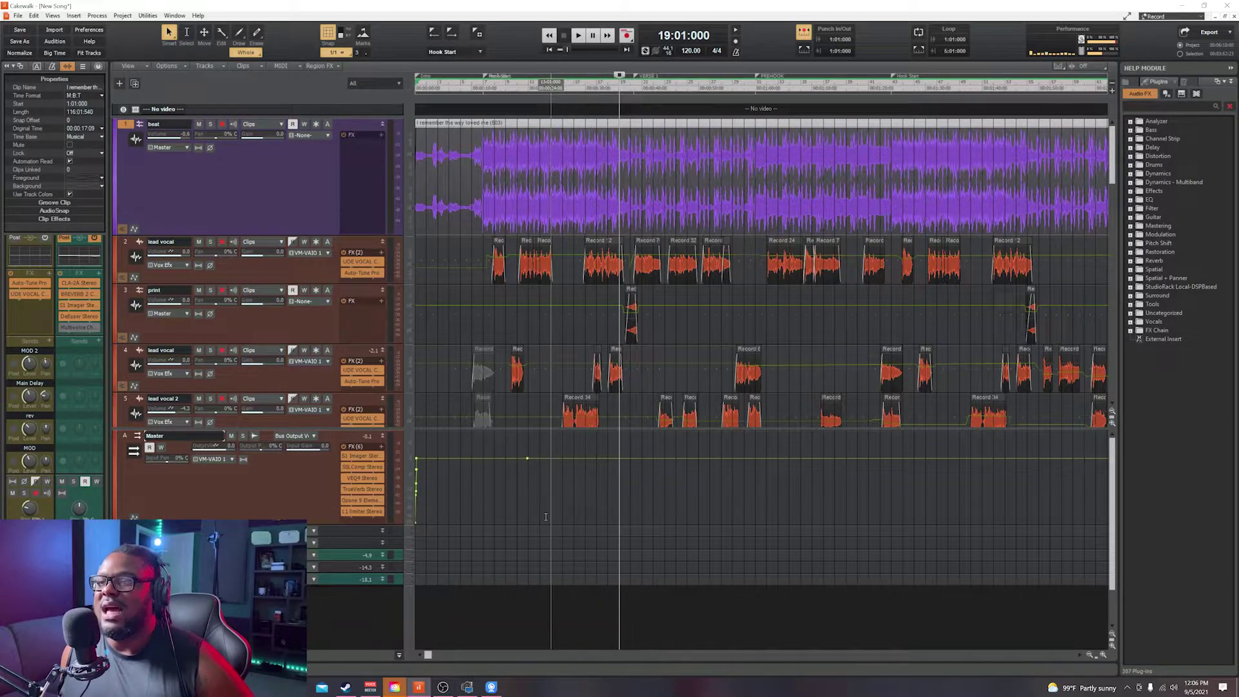
left_click(551, 478)
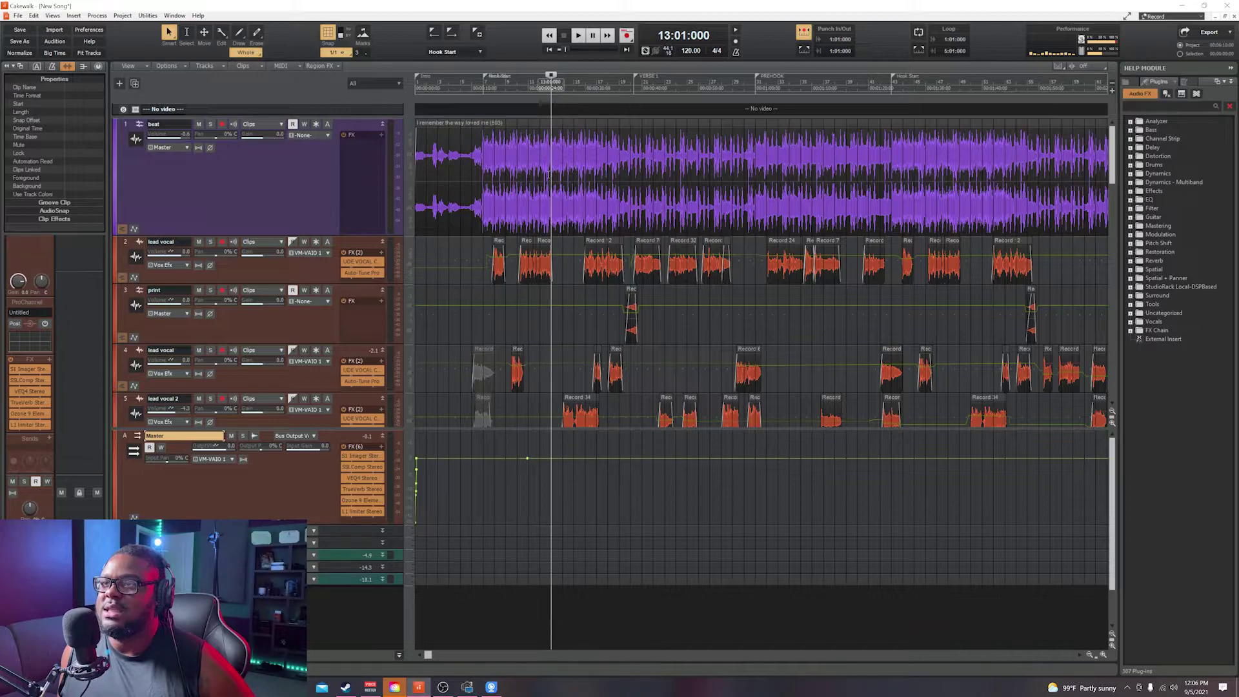
Step: Move the two overlapping markers at bar 103 back to about bars 96 and 97
left_click_drag(428, 656, 521, 656)
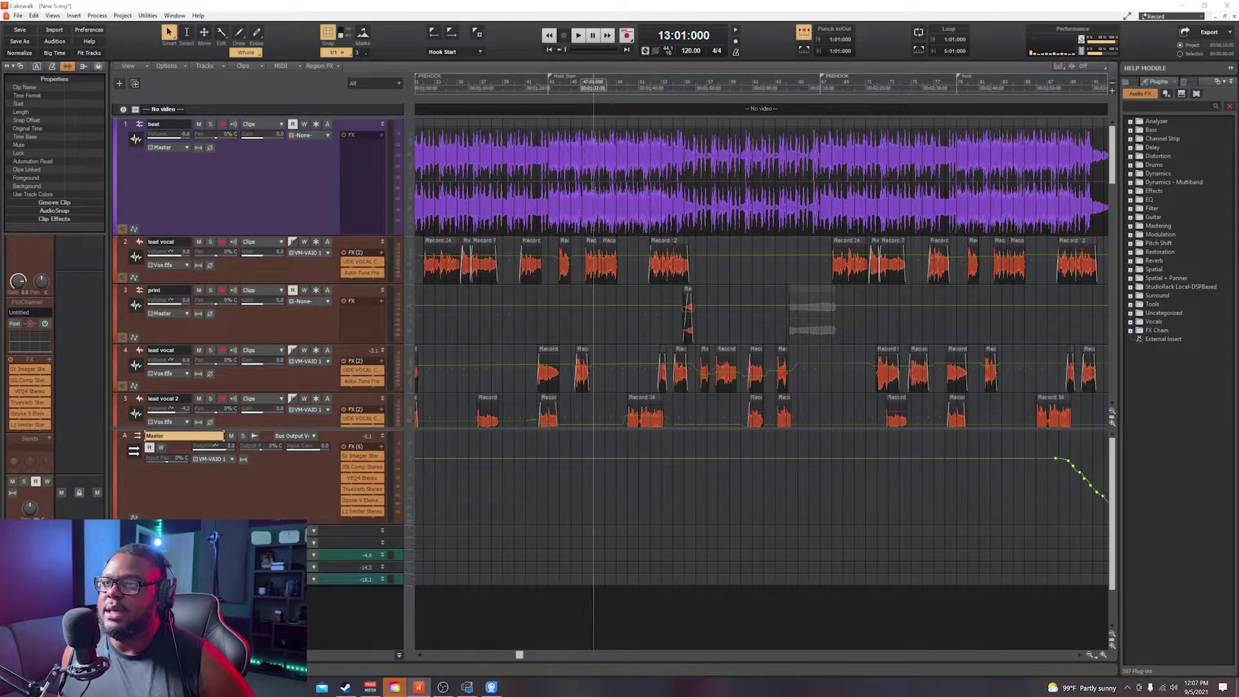
left_click_drag(519, 657, 602, 656)
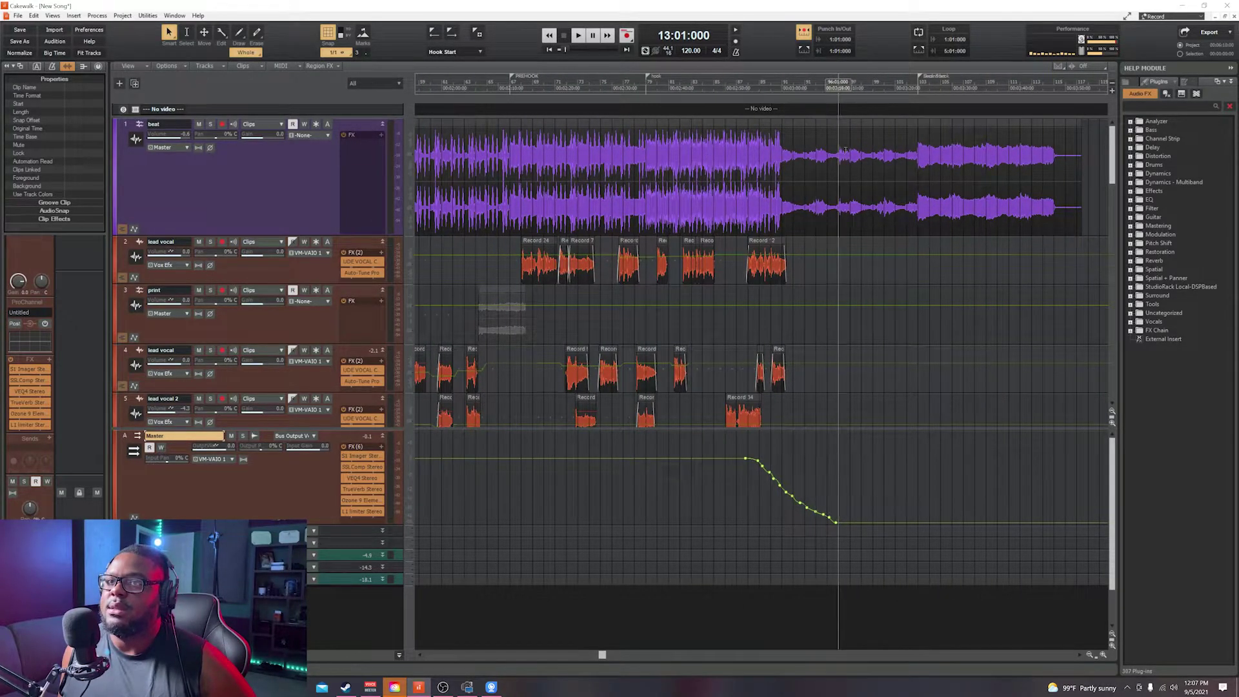
left_click_drag(603, 655, 426, 655)
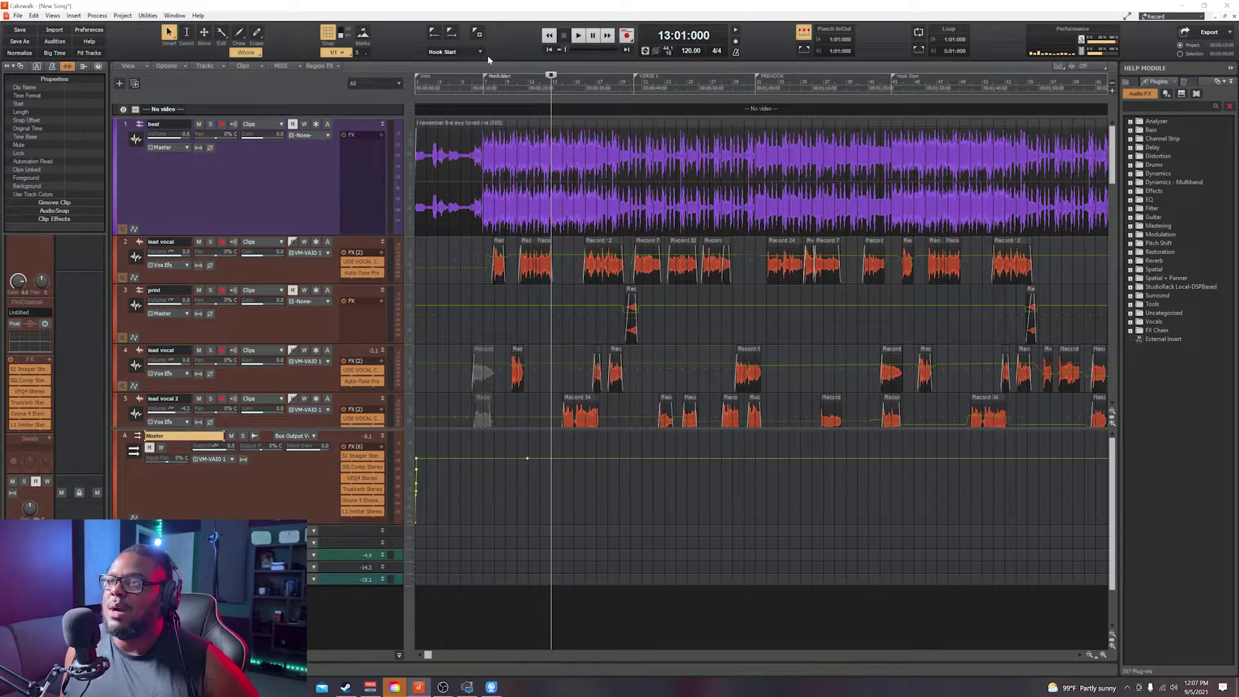
mouse_move(429, 657)
left_mouse_down()
mouse_move(456, 653)
mouse_move(437, 647)
left_mouse_up()
scroll(612, 647, "right", 5)
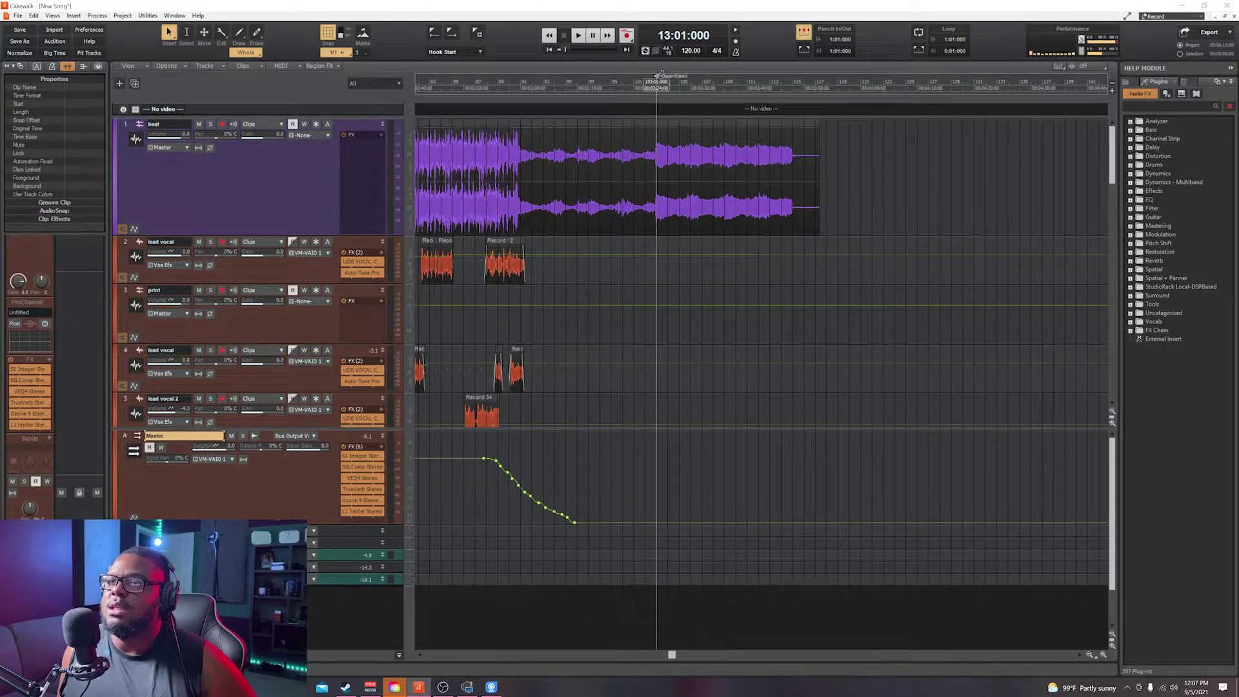
left_click_drag(658, 75, 578, 75)
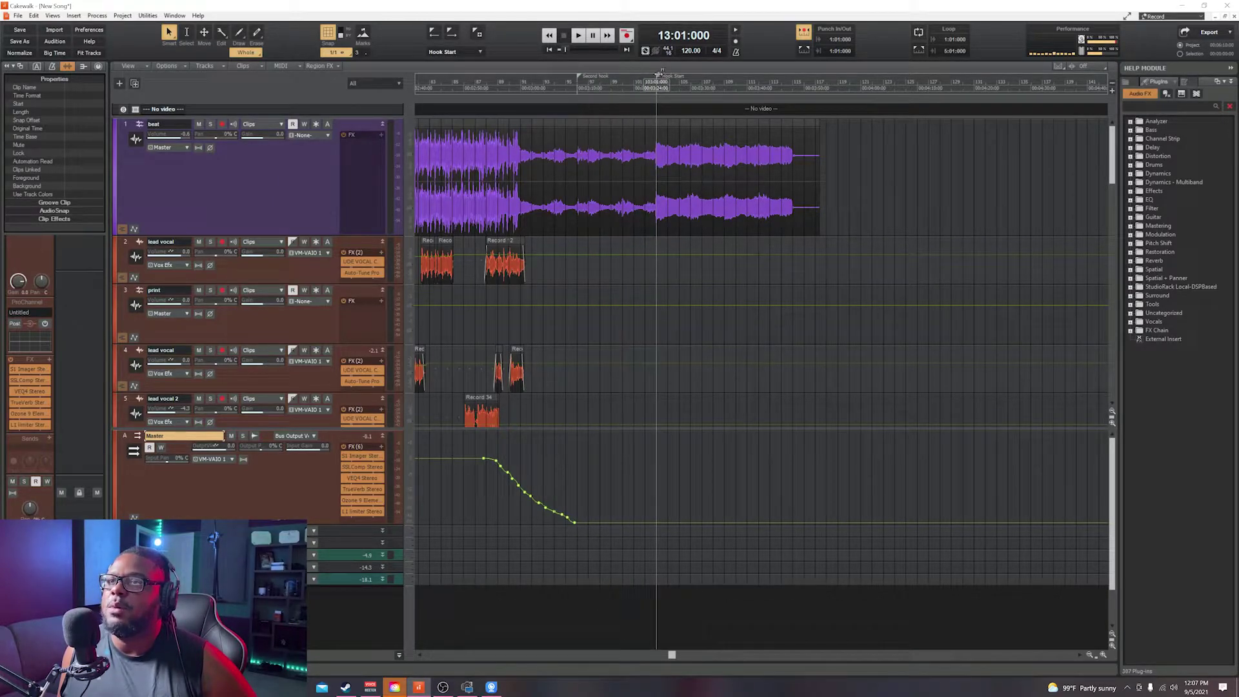
left_click_drag(658, 75, 589, 83)
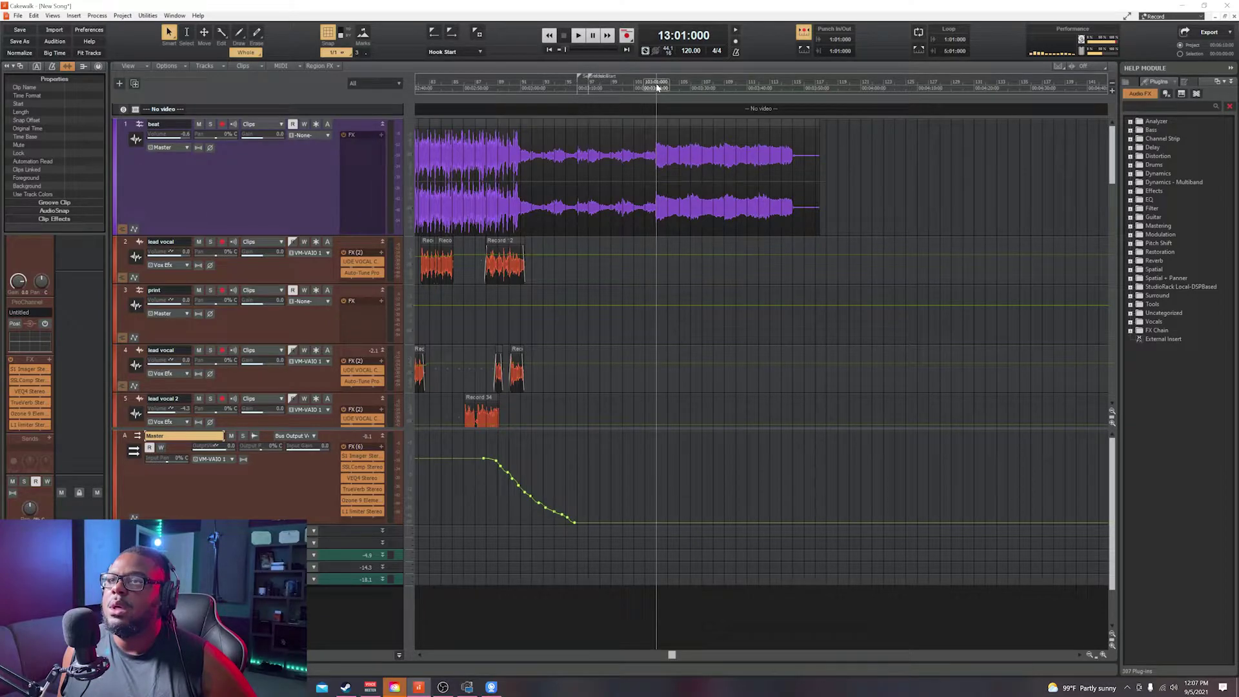
Step: Add a marker named Outro at 103:01:000, where the beat comes back in near the song's end
left_click(657, 87)
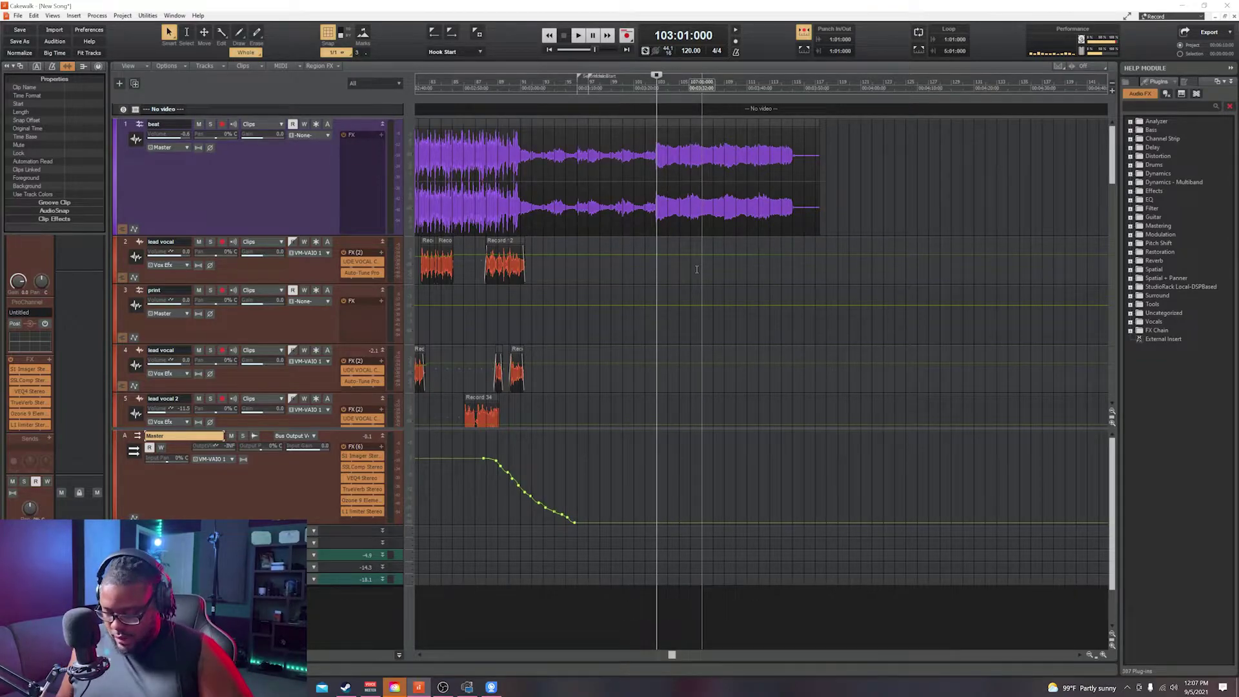
key("F11")
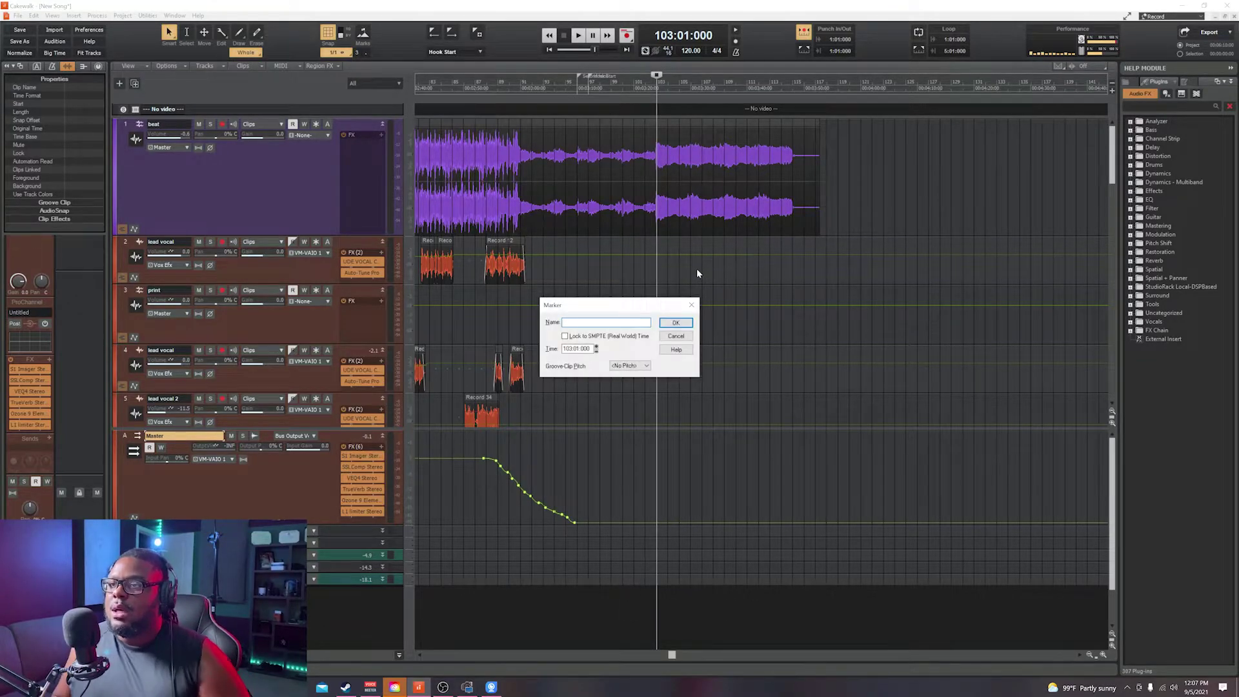
type("Outy")
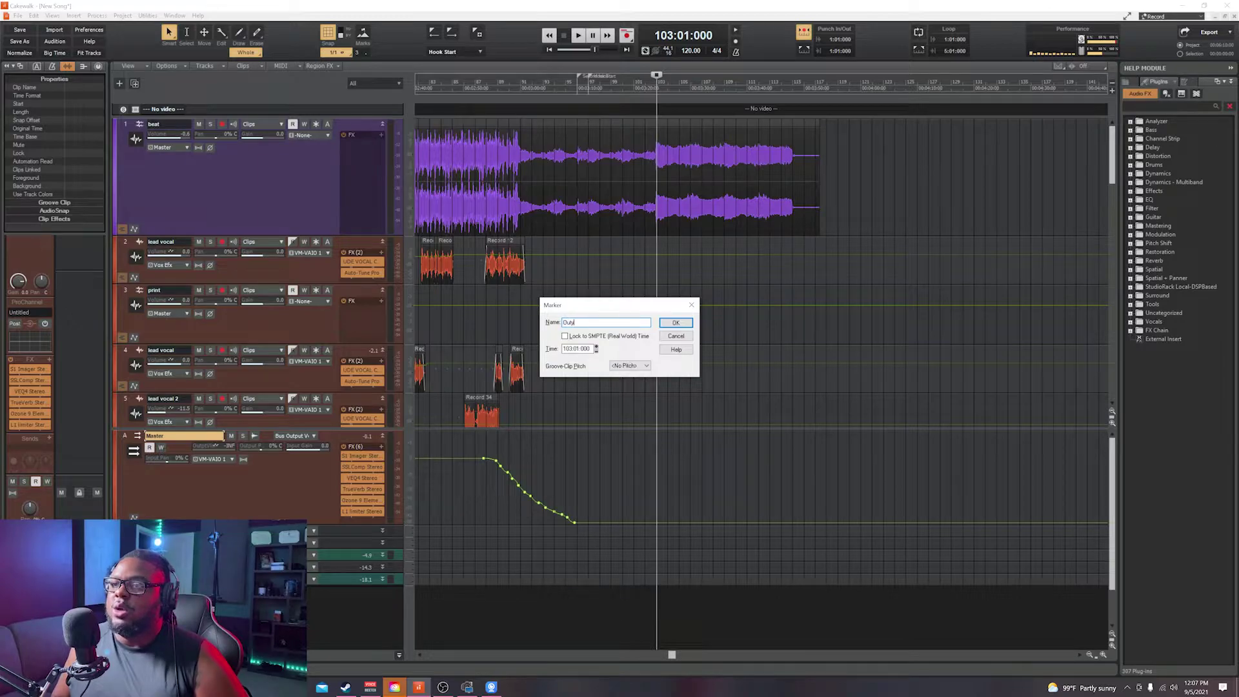
key("Return")
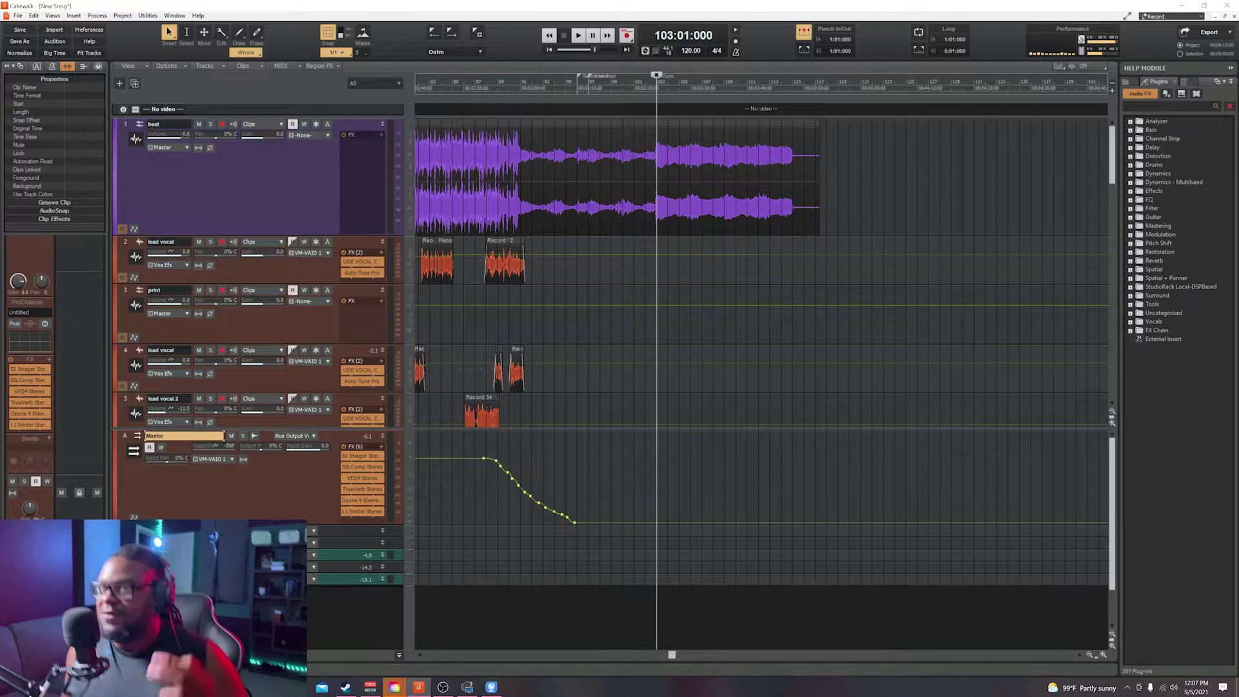
Step: Return the playback cursor to the song start and delete the clips on the double vocal tracks in the first hook
key("w")
scroll(653, 497, "down", 2)
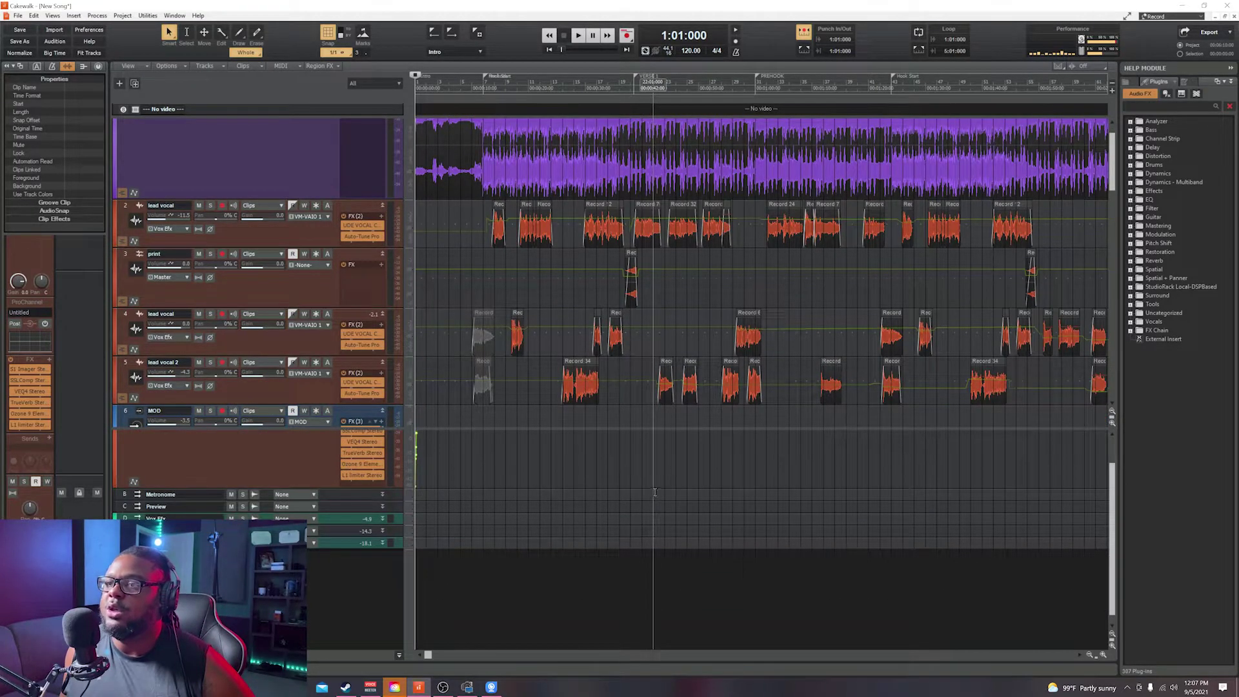
left_click_drag(1115, 175, 1117, 305)
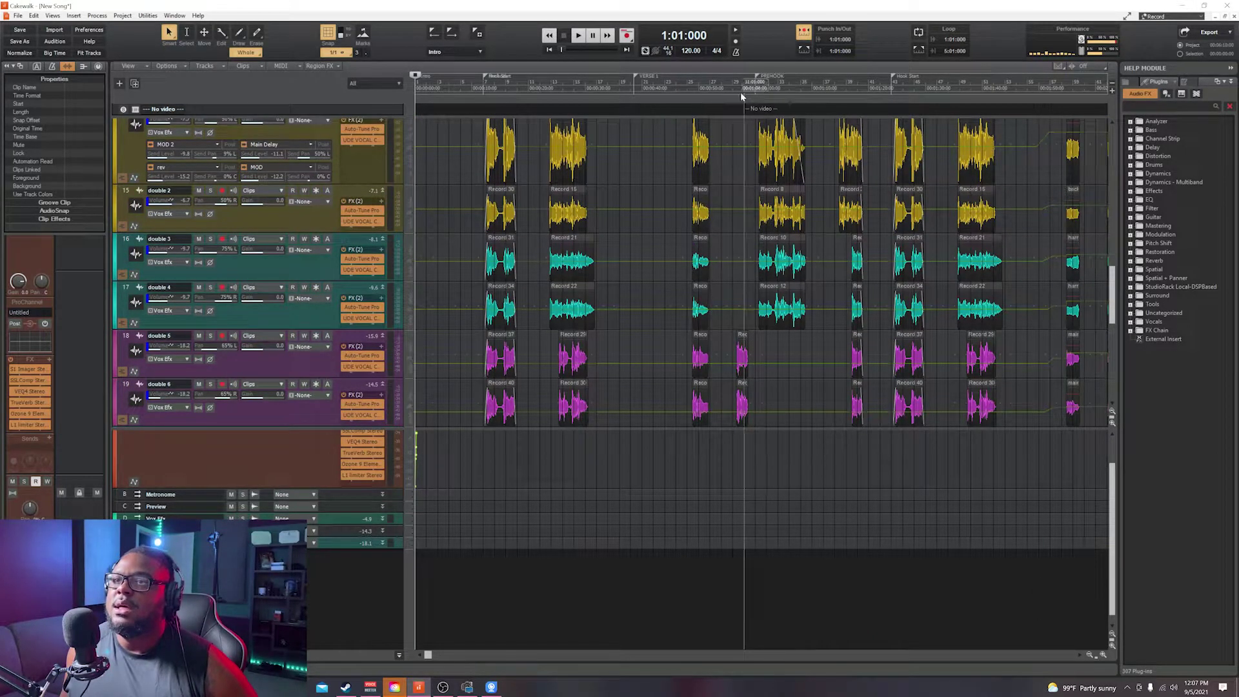
left_click_drag(471, 142, 626, 385)
key("Delete")
Step: Select the double vocal clips in the second hook, clear the selection and place the playback cursor at 43:01:000
scroll(555, 439, "up", 2)
left_click_drag(427, 654, 501, 655)
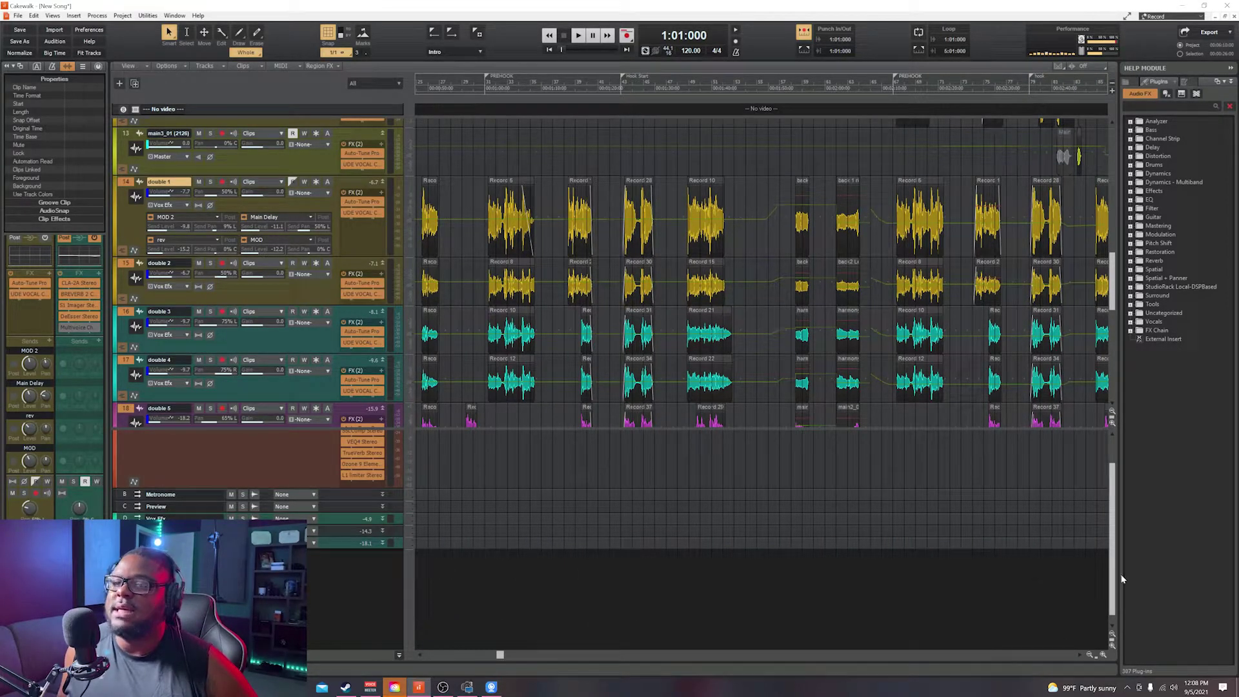
key("ctrl+Right")
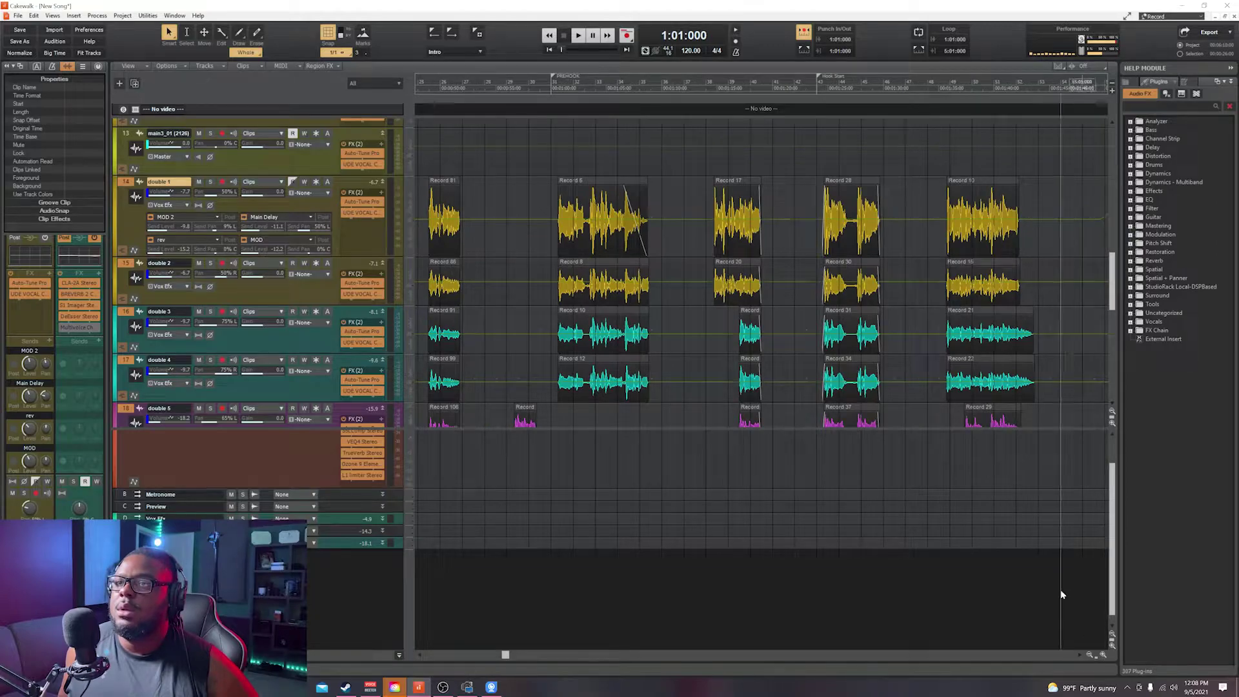
left_click_drag(505, 656, 531, 663)
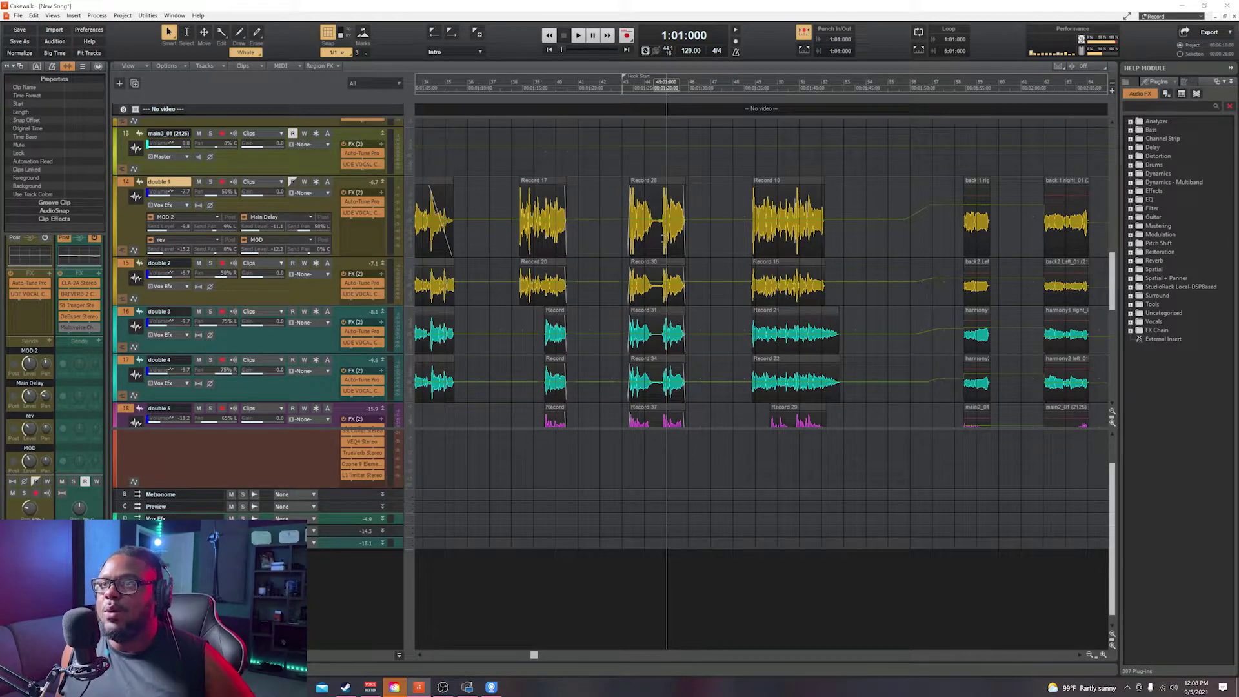
scroll(624, 175, "down", 1)
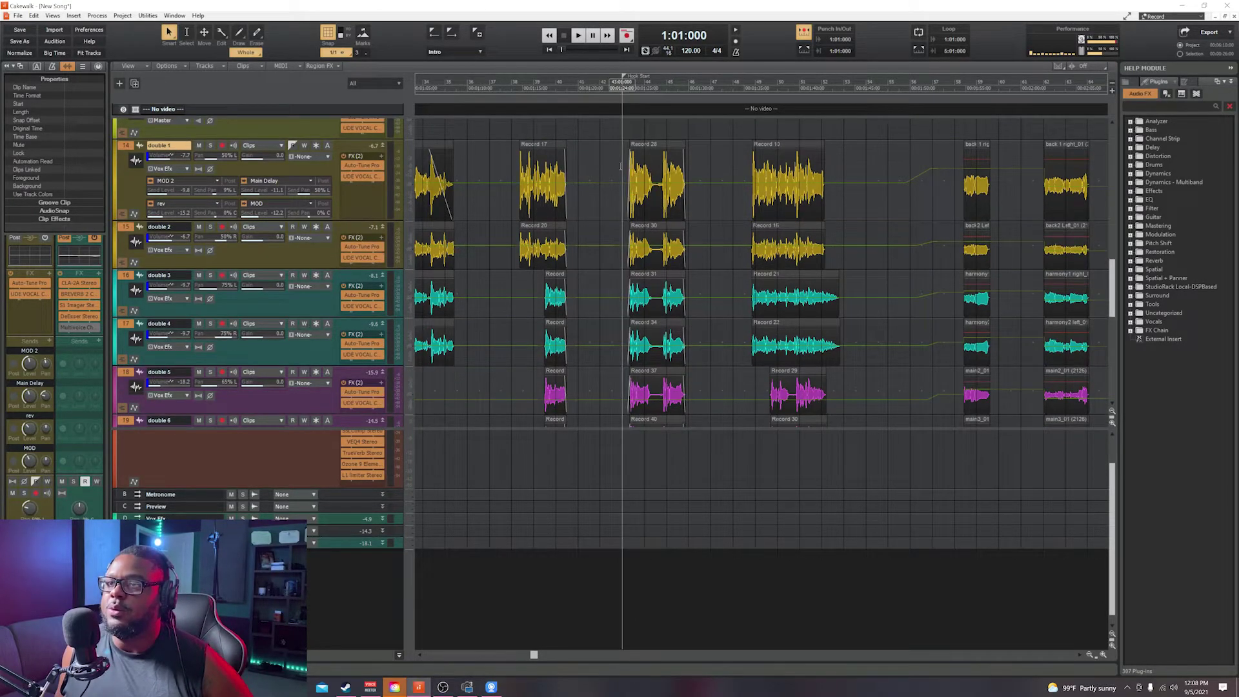
left_click_drag(620, 153, 841, 426)
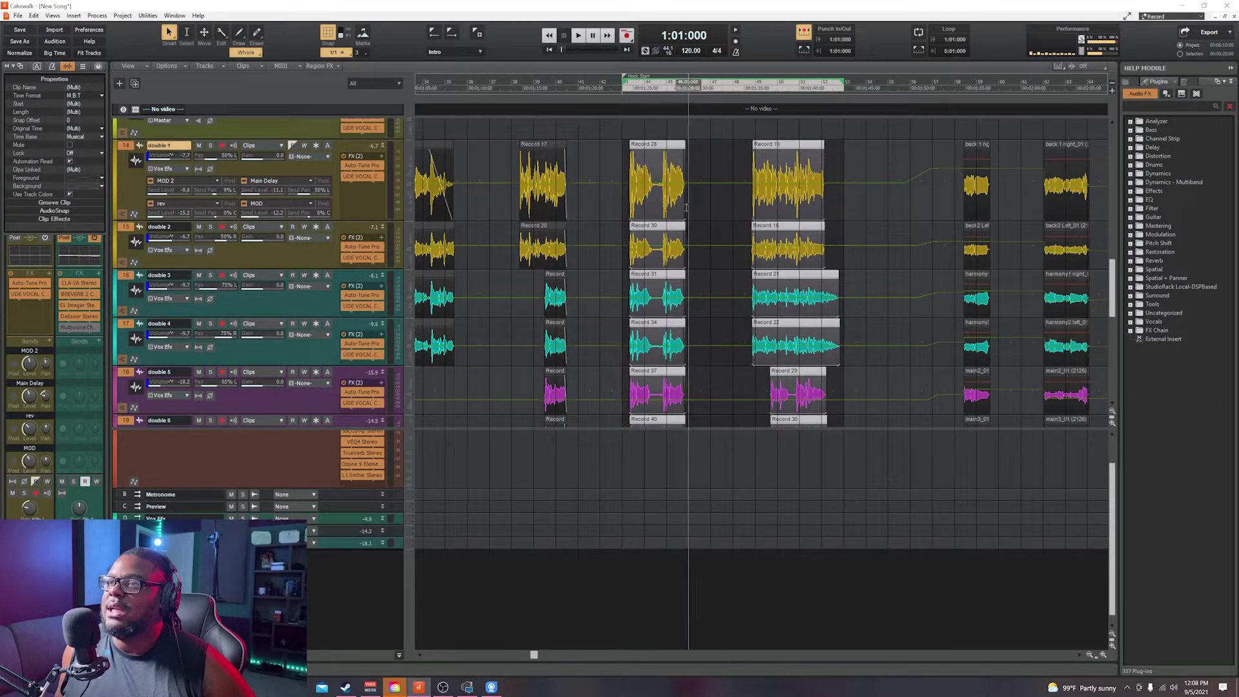
left_click(622, 164)
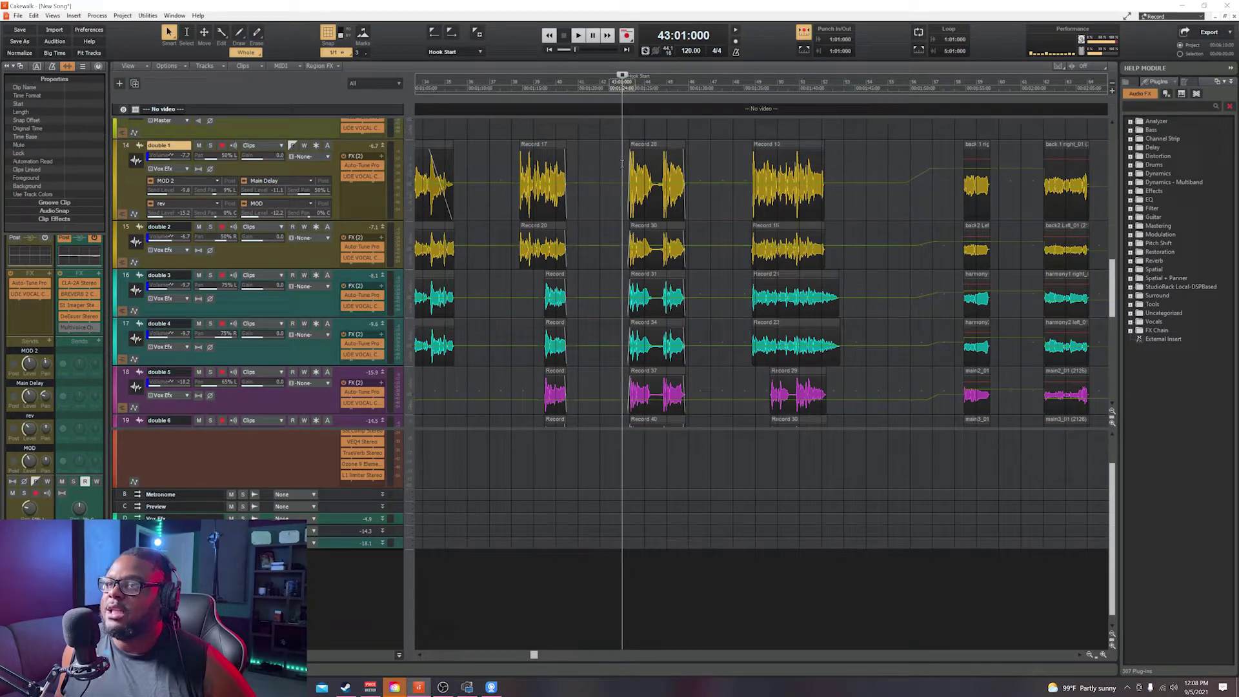
key("super")
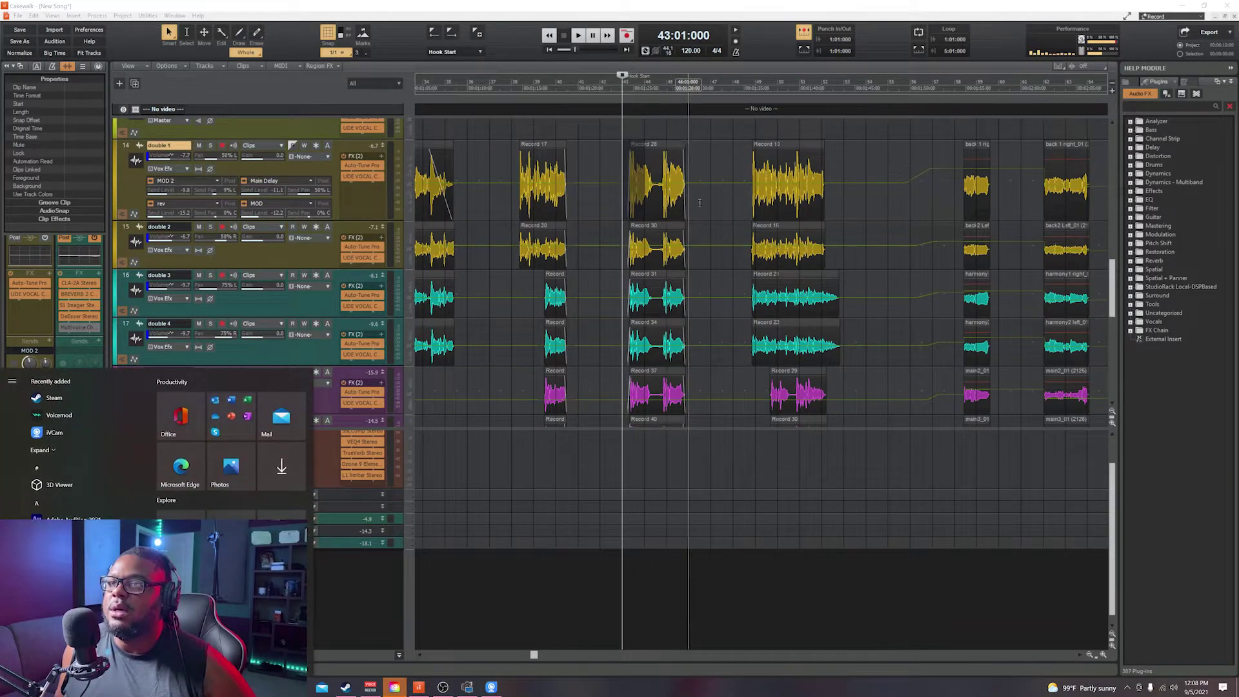
Step: Select the second-hook clips on the double vocal tracks and try extending their start edges to bar 42
left_click(622, 166)
mouse_move(622, 166)
left_mouse_down()
mouse_move(693, 317)
mouse_move(736, 374)
mouse_move(846, 426)
left_mouse_up()
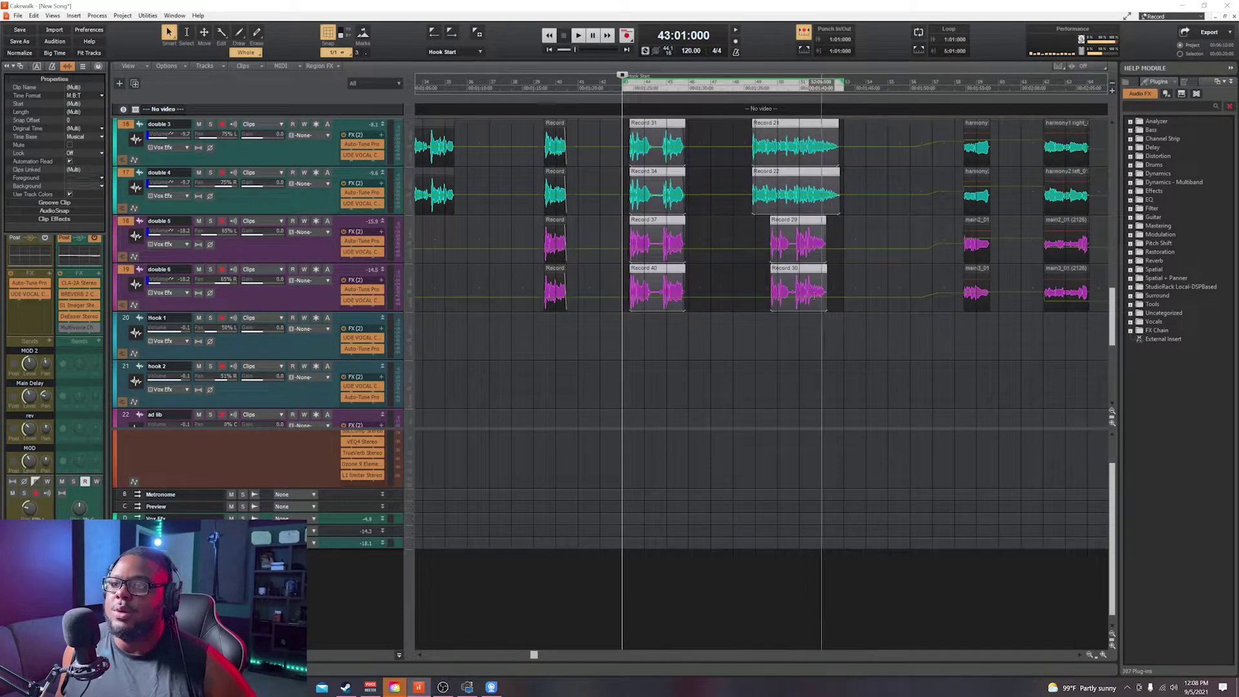
scroll(756, 385, "up", 2)
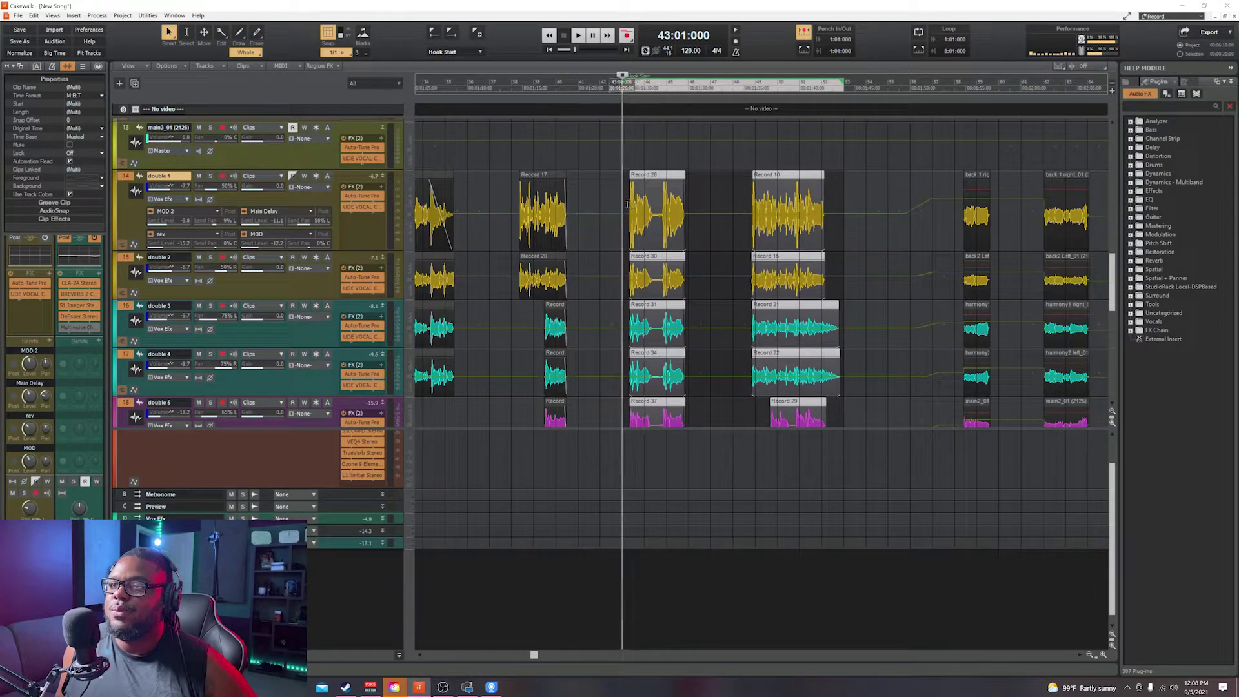
left_click_drag(631, 203, 599, 215)
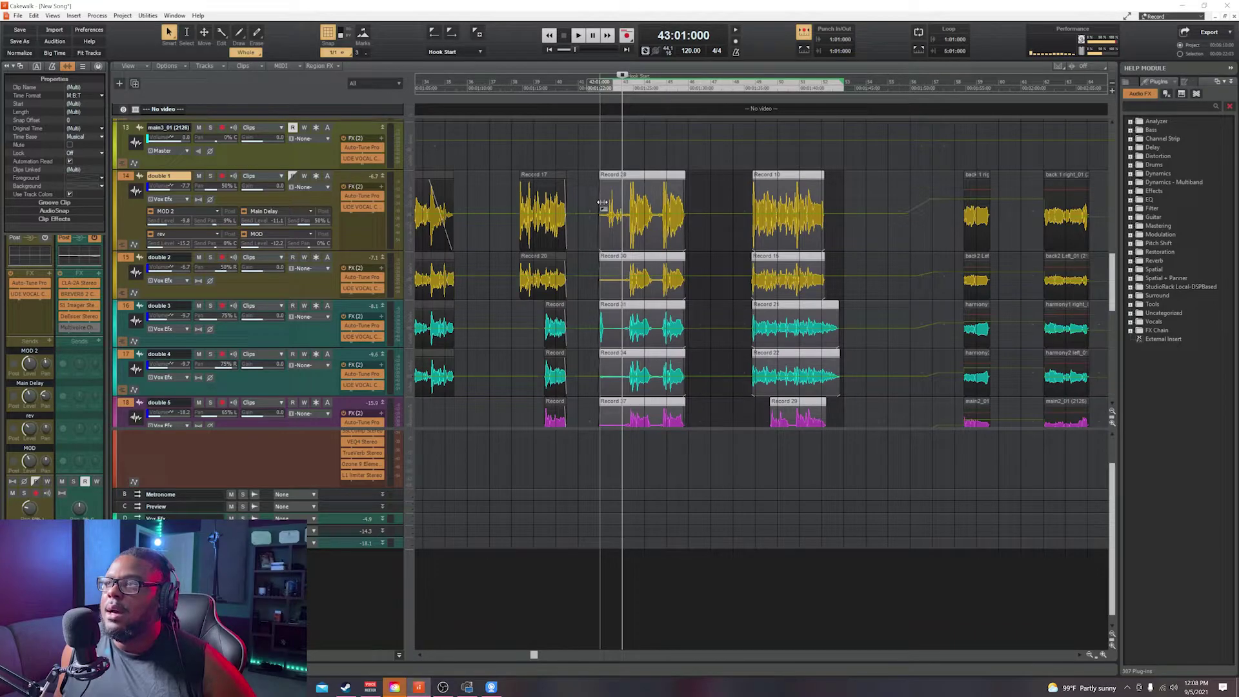
left_click_drag(602, 202, 627, 222)
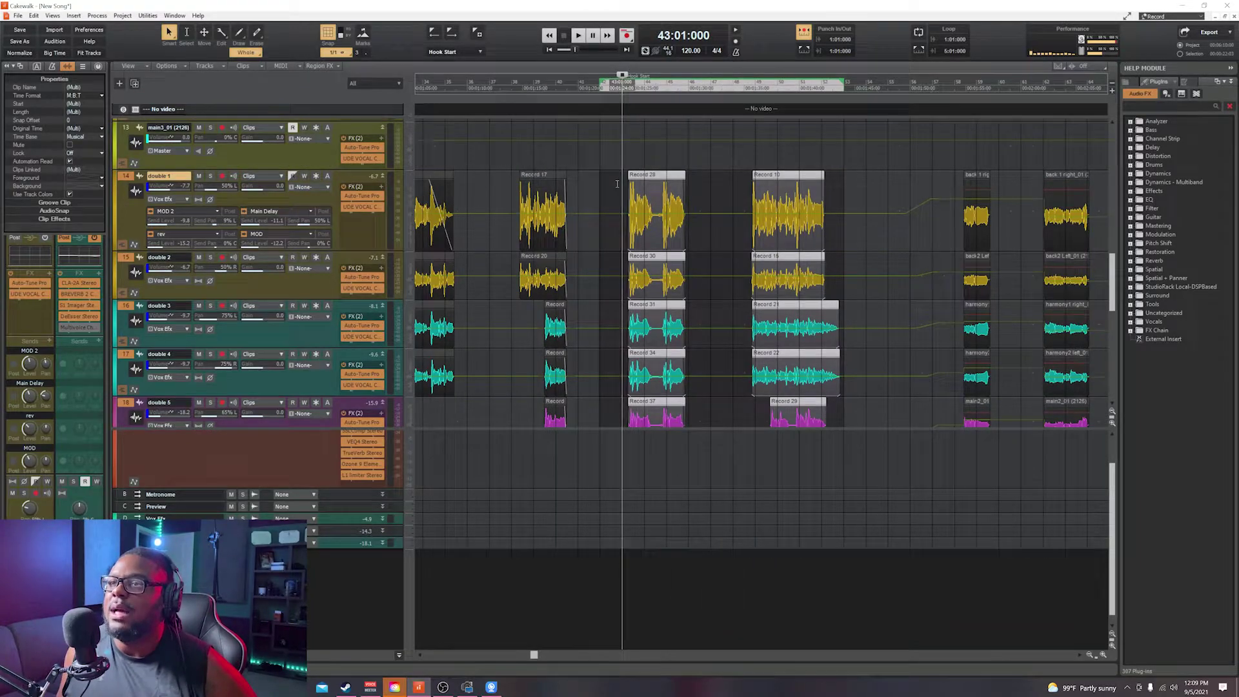
scroll(595, 162, "down", 1)
key("ctrl+Page_Up")
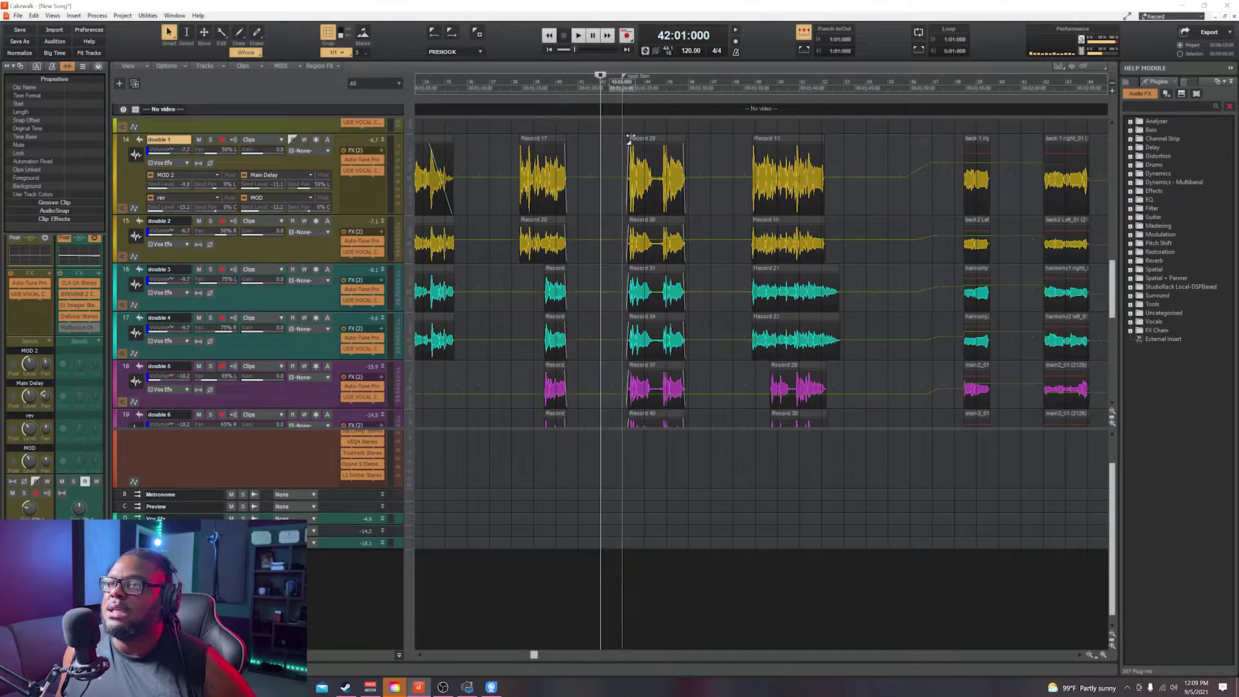
scroll(607, 168, "up", 1)
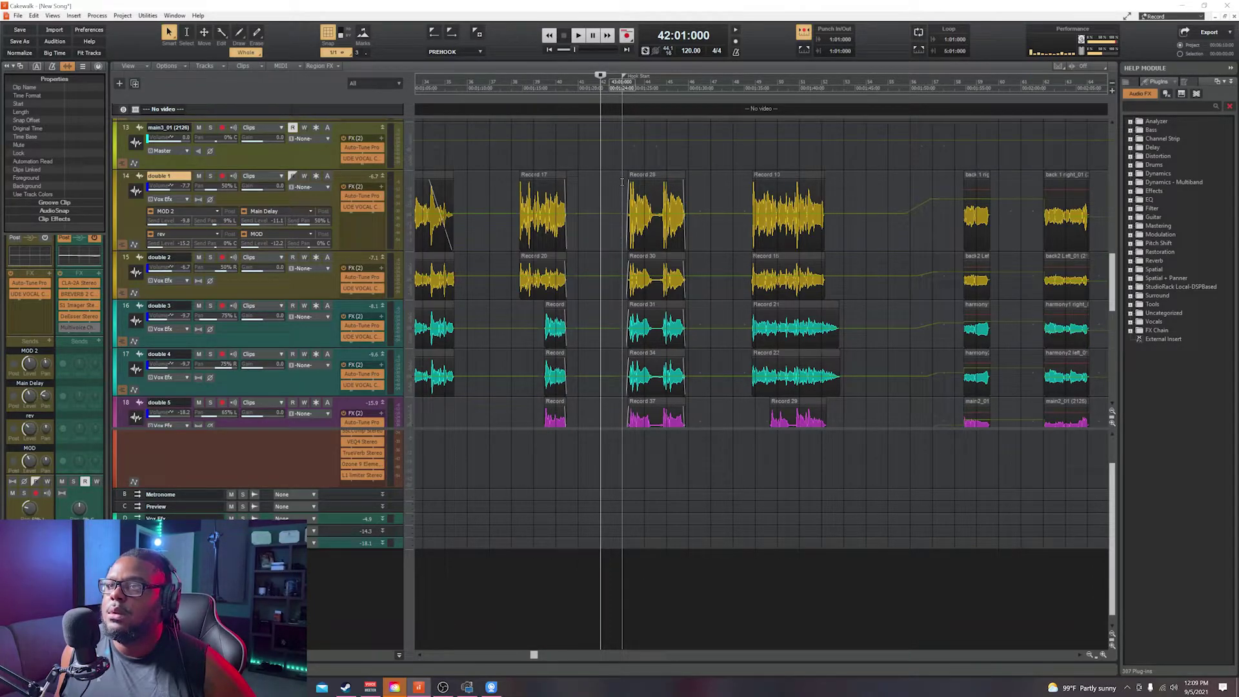
Step: Copy the double vocal clips between bars 43 and 53, including track events, track/bus automation, tempo changes and markers
left_click_drag(622, 183, 840, 208)
scroll(840, 208, "up", 6)
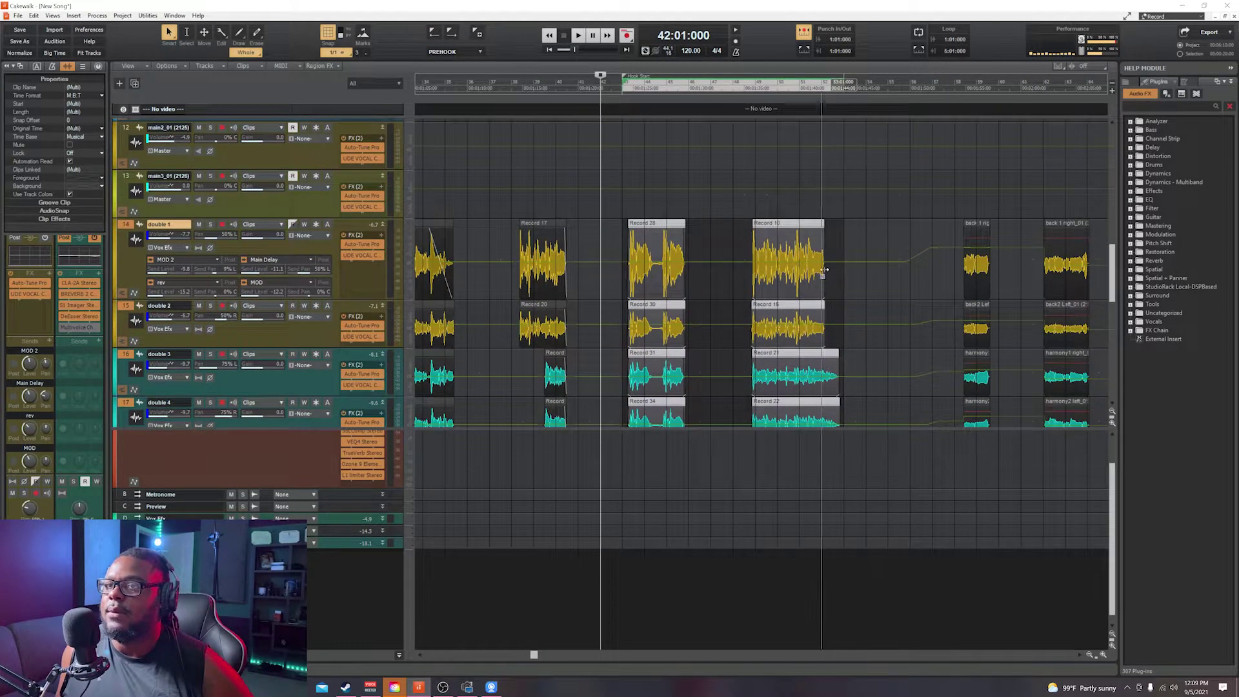
right_click(652, 223)
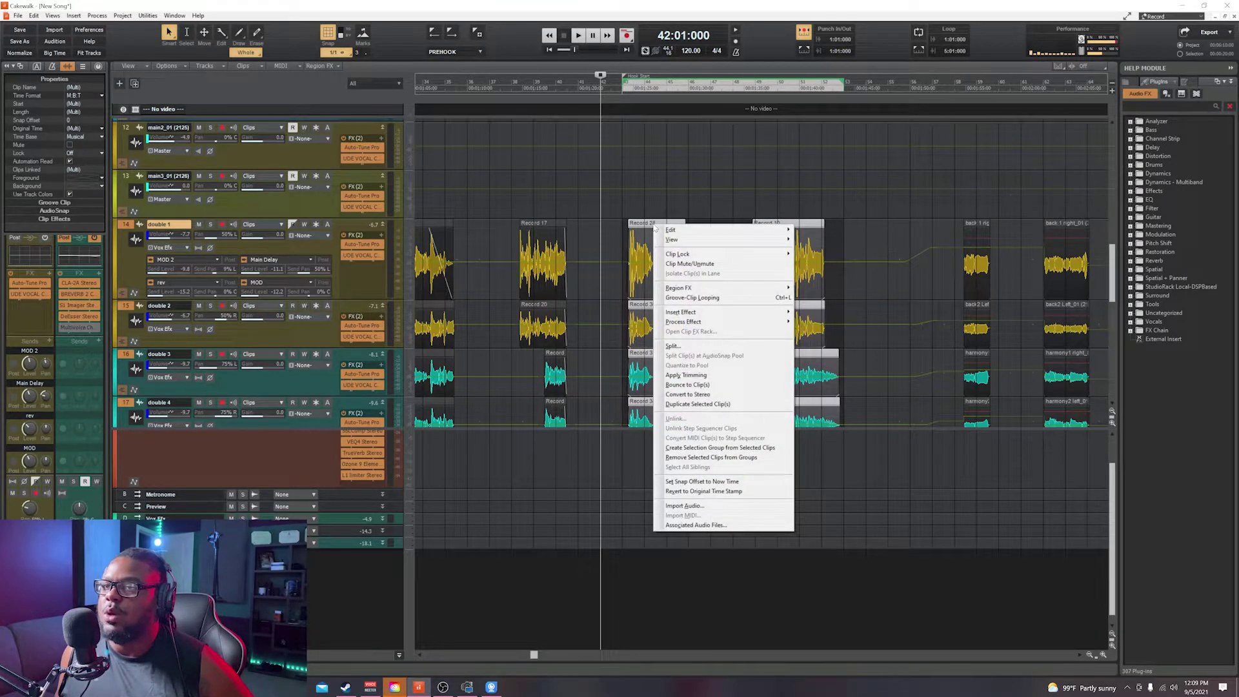
mouse_move(761, 230)
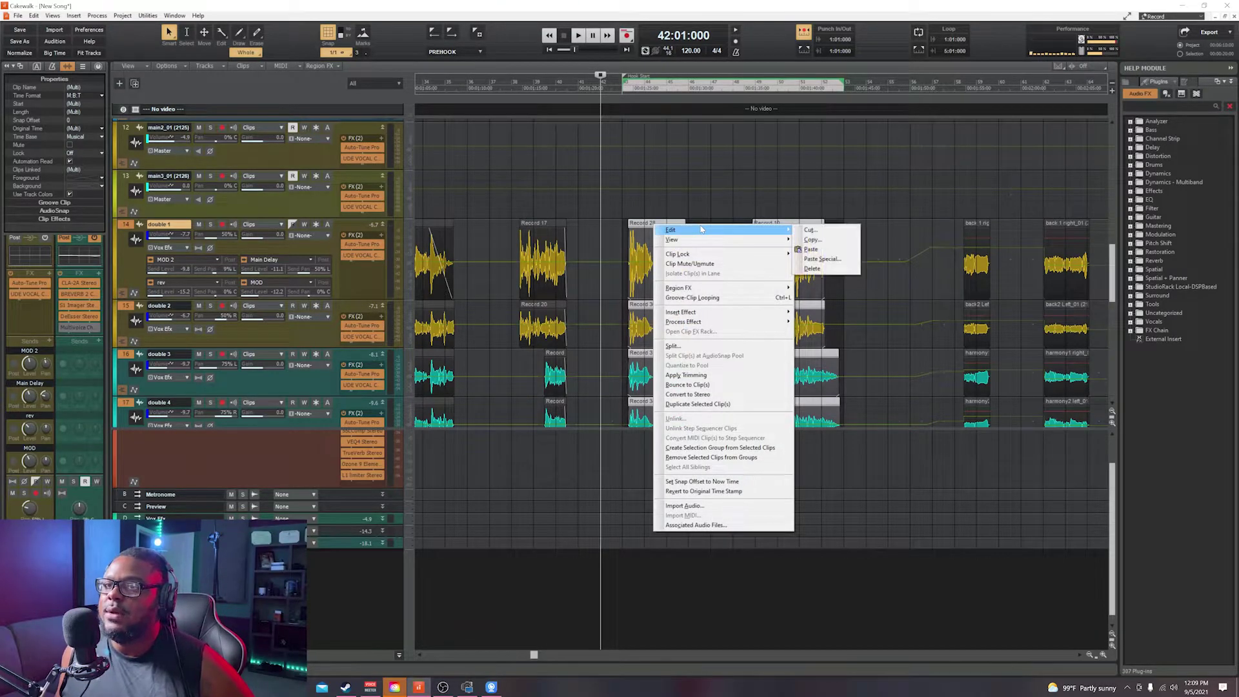
left_click(815, 240)
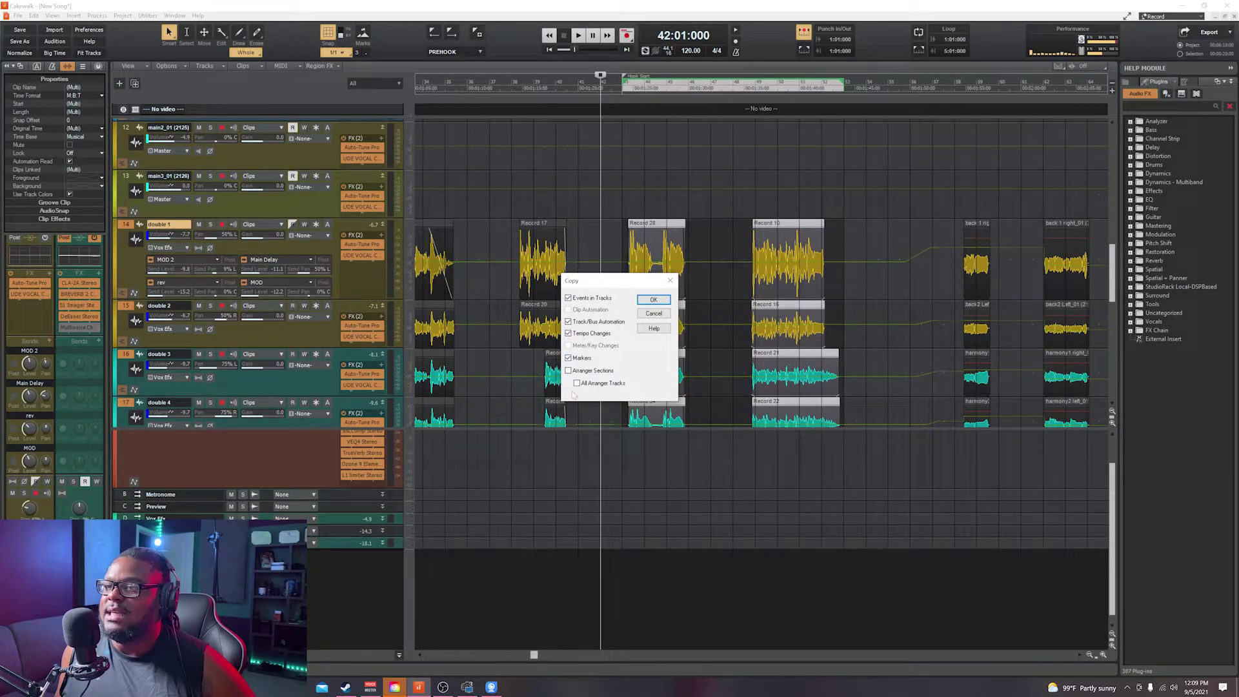
left_click(653, 300)
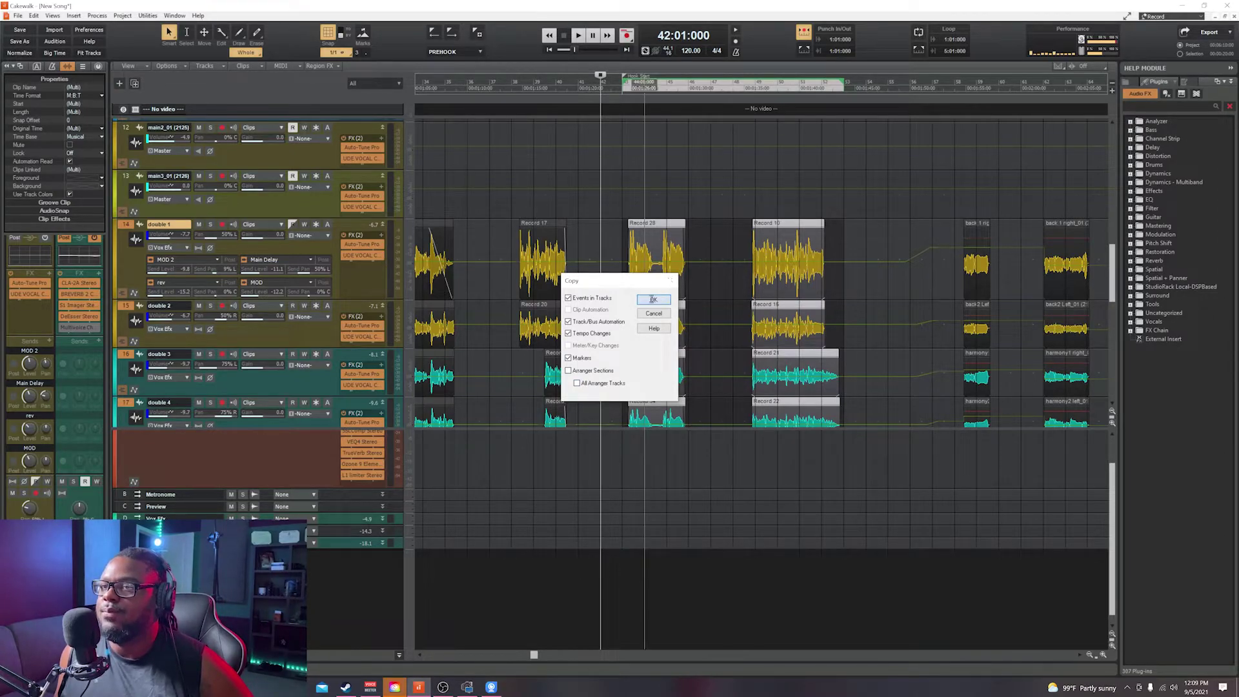
Step: Paste the copied double vocals with Paste Special at 7:01:000, one repetition, starting on track 14
right_click(651, 223)
mouse_move(703, 229)
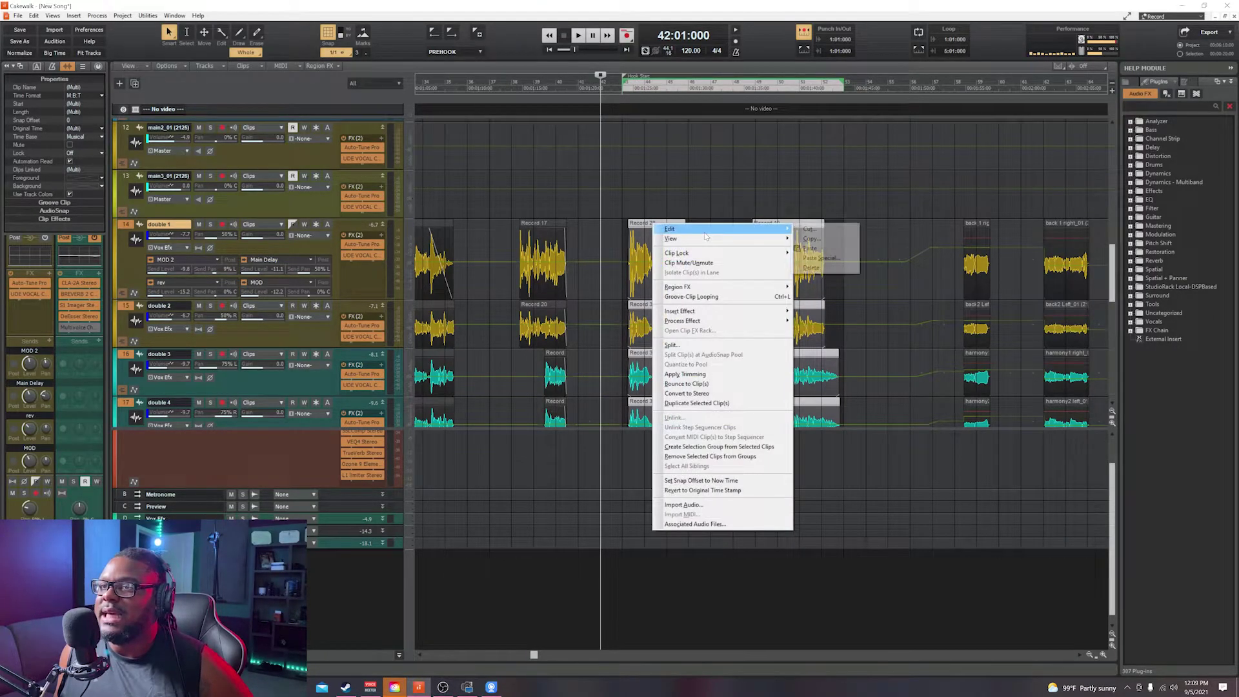
left_click(847, 259)
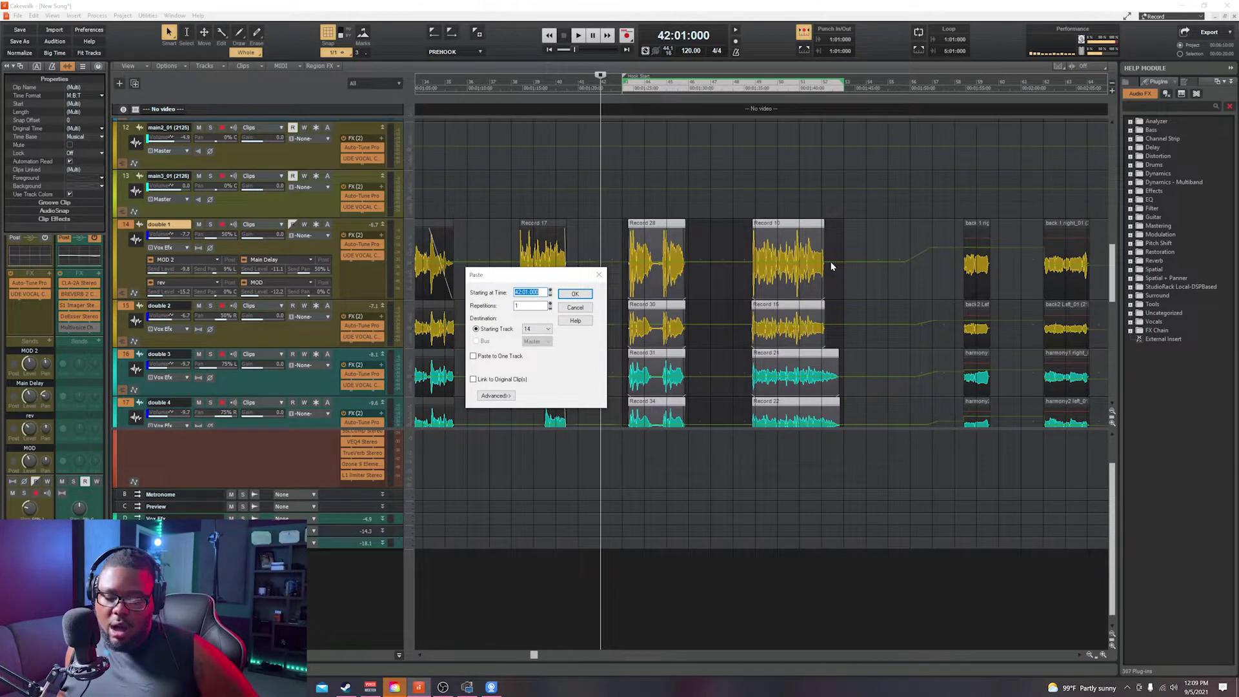
left_click(518, 292)
type("1")
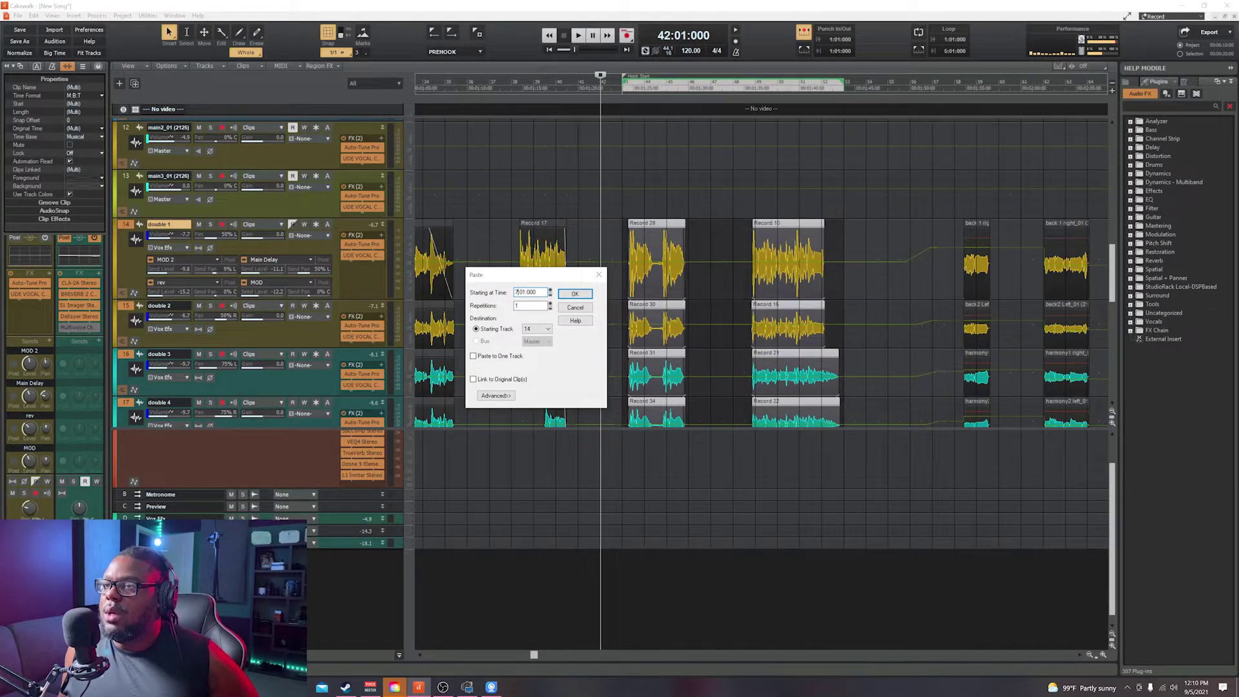
key("Return")
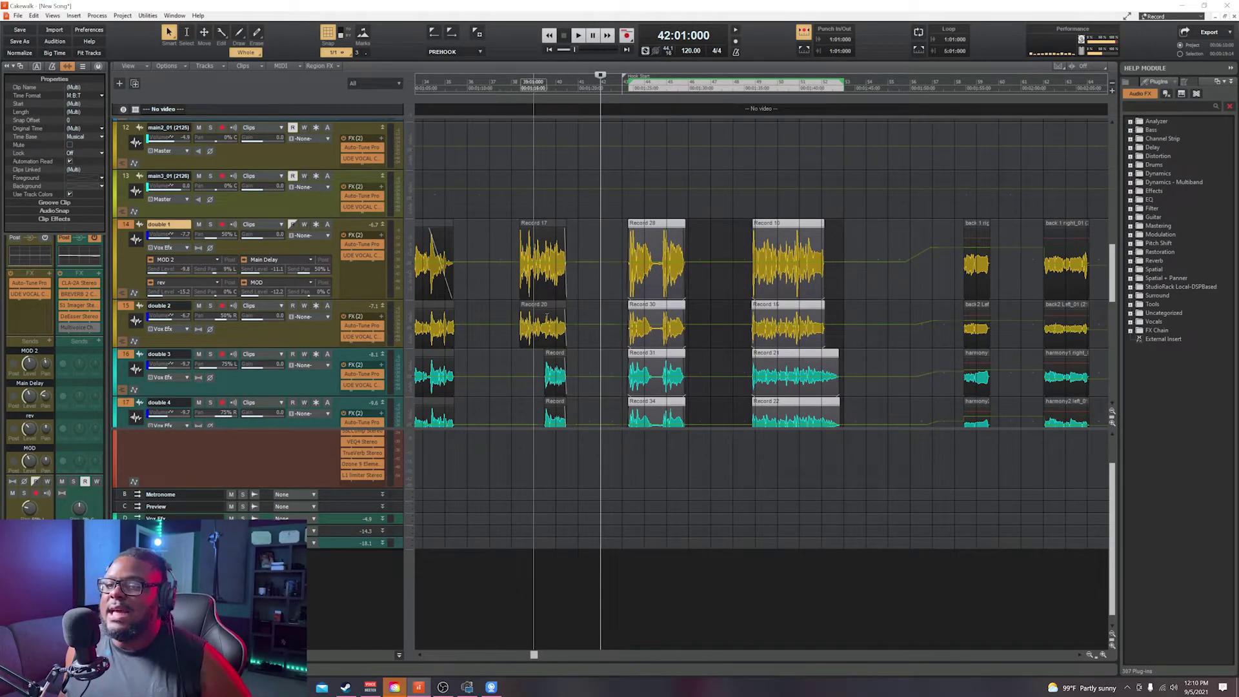
Step: Play the first hook from 7:01:000 to check the timing of the pasted double vocals
left_click_drag(536, 657, 428, 656)
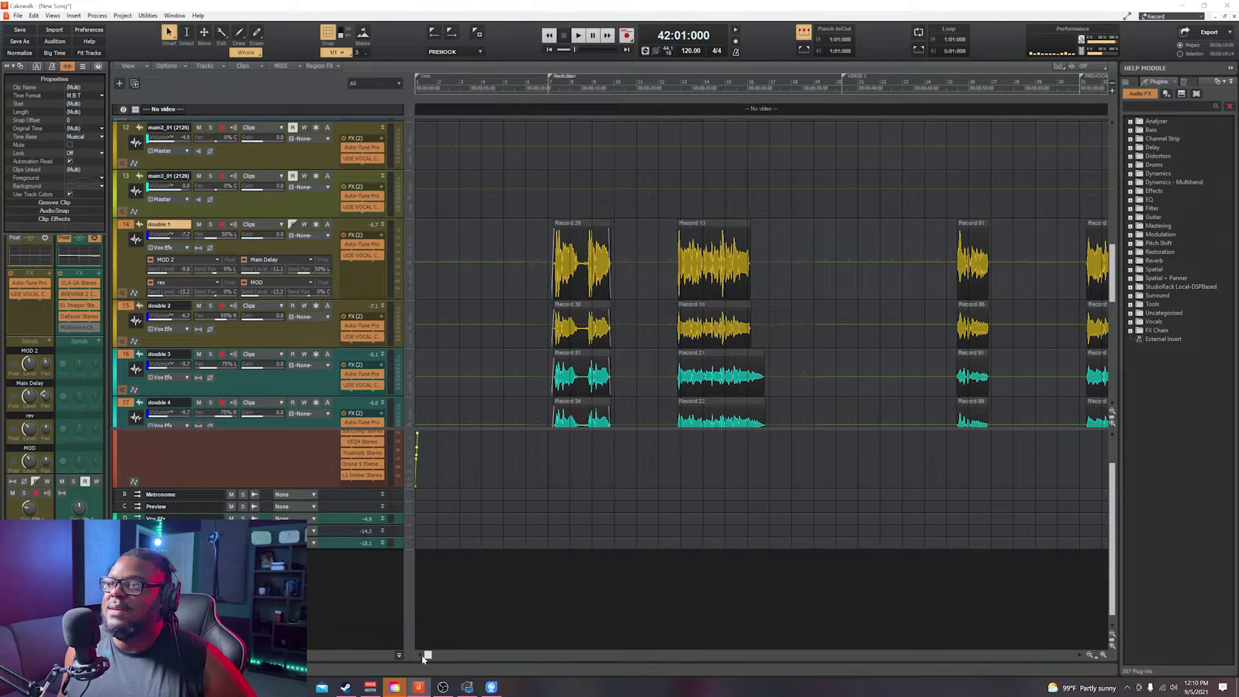
left_click(547, 84)
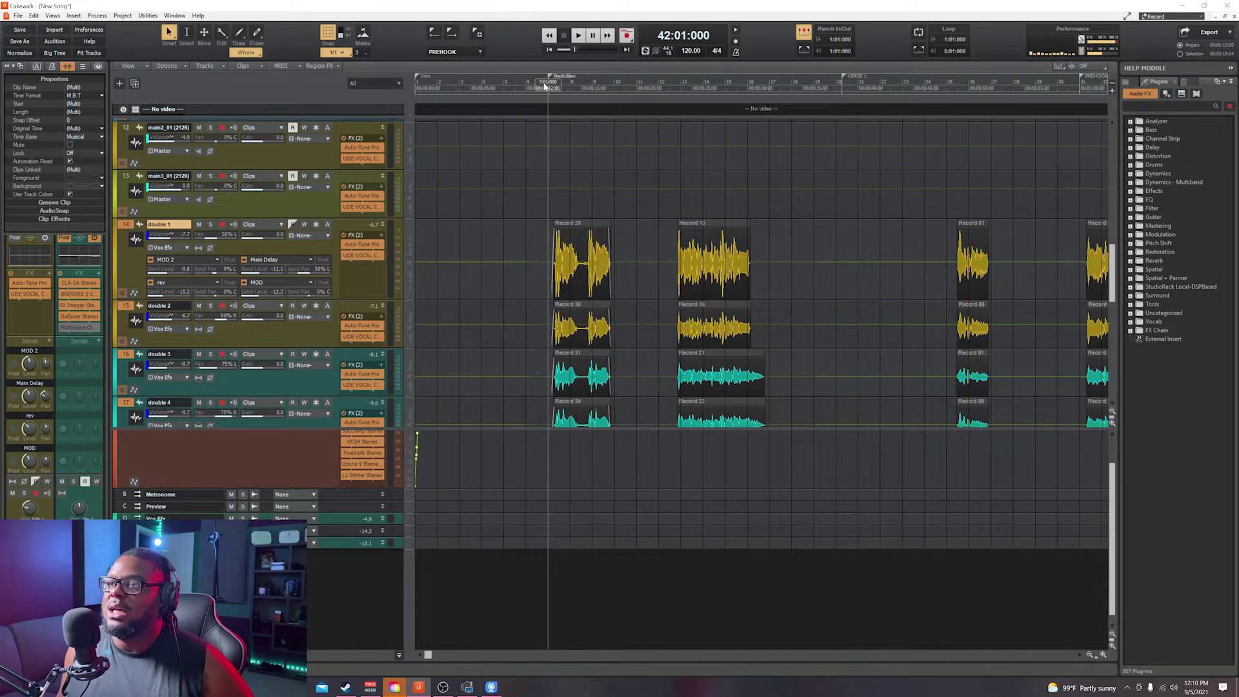
key("space")
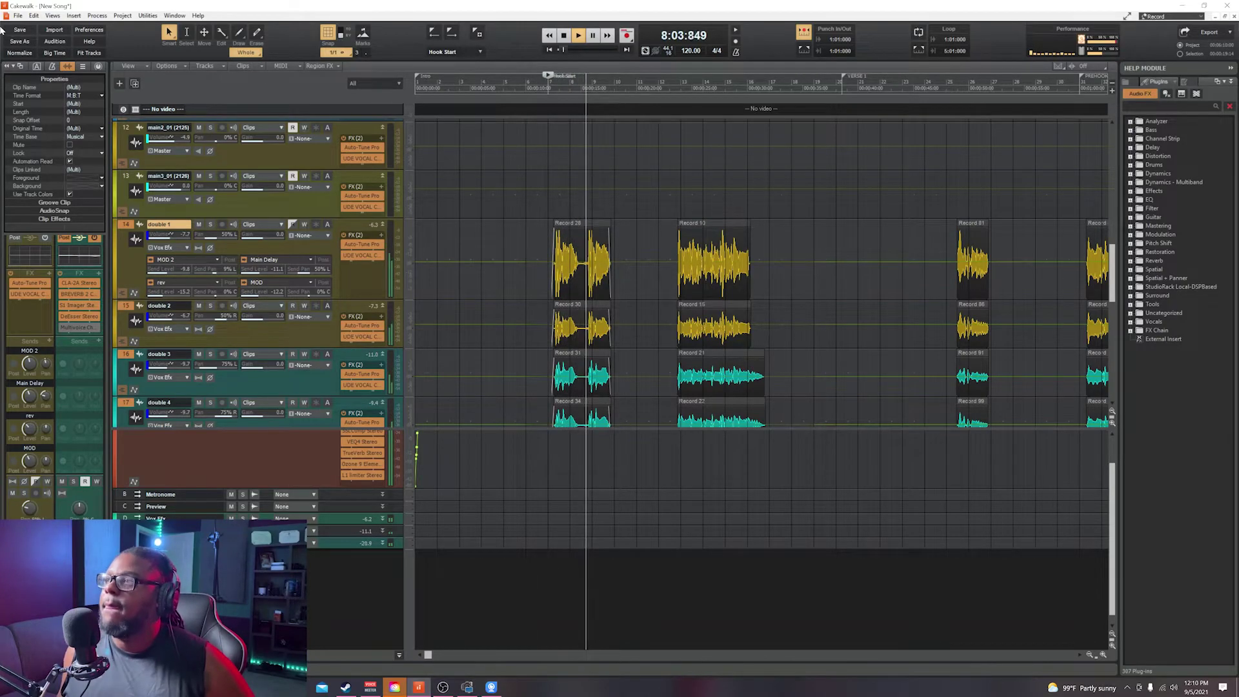
left_click(1090, 655)
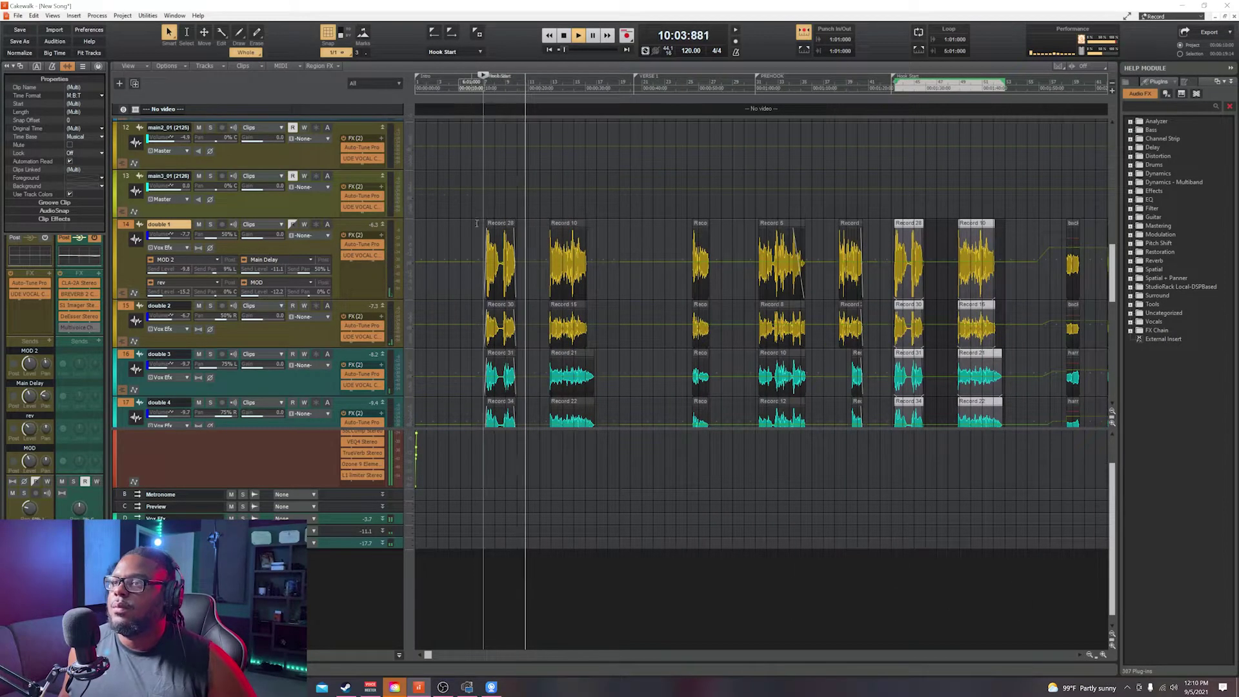
key("space")
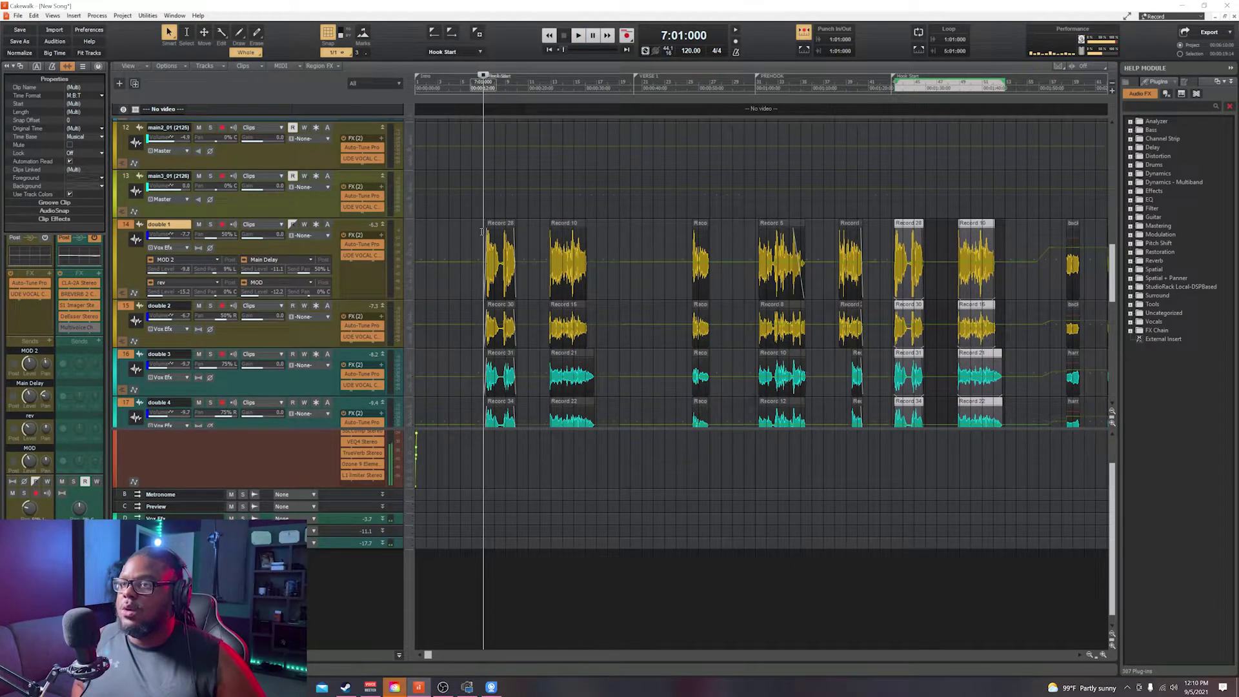
Step: Undo the double vocal paste and repeat it with Paste Special at the cursor position 7:01:000, starting on track 14
key("ctrl+z")
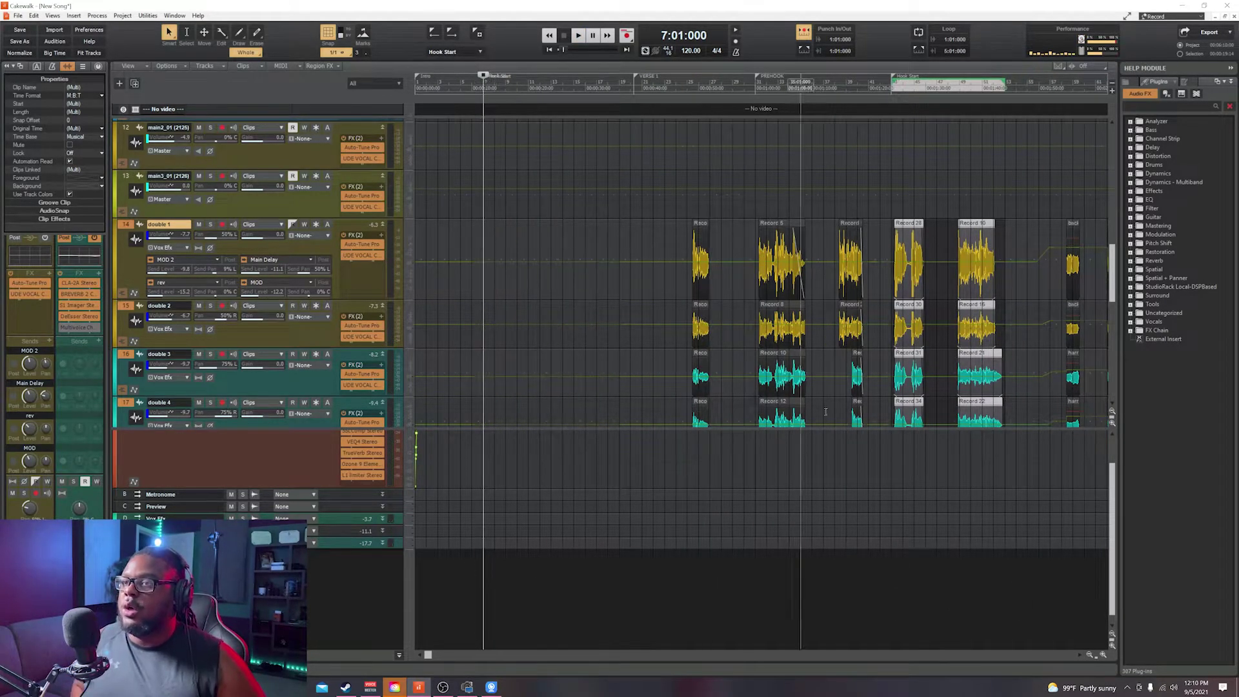
right_click(911, 226)
mouse_move(993, 229)
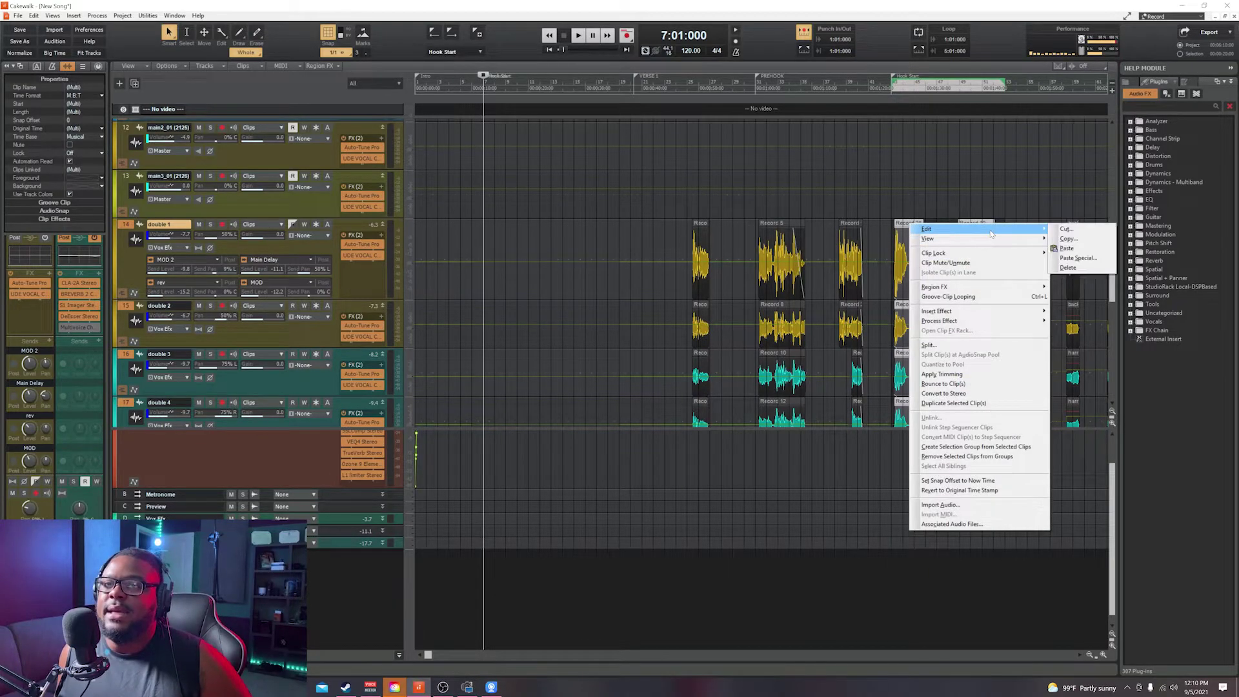
left_click(1075, 257)
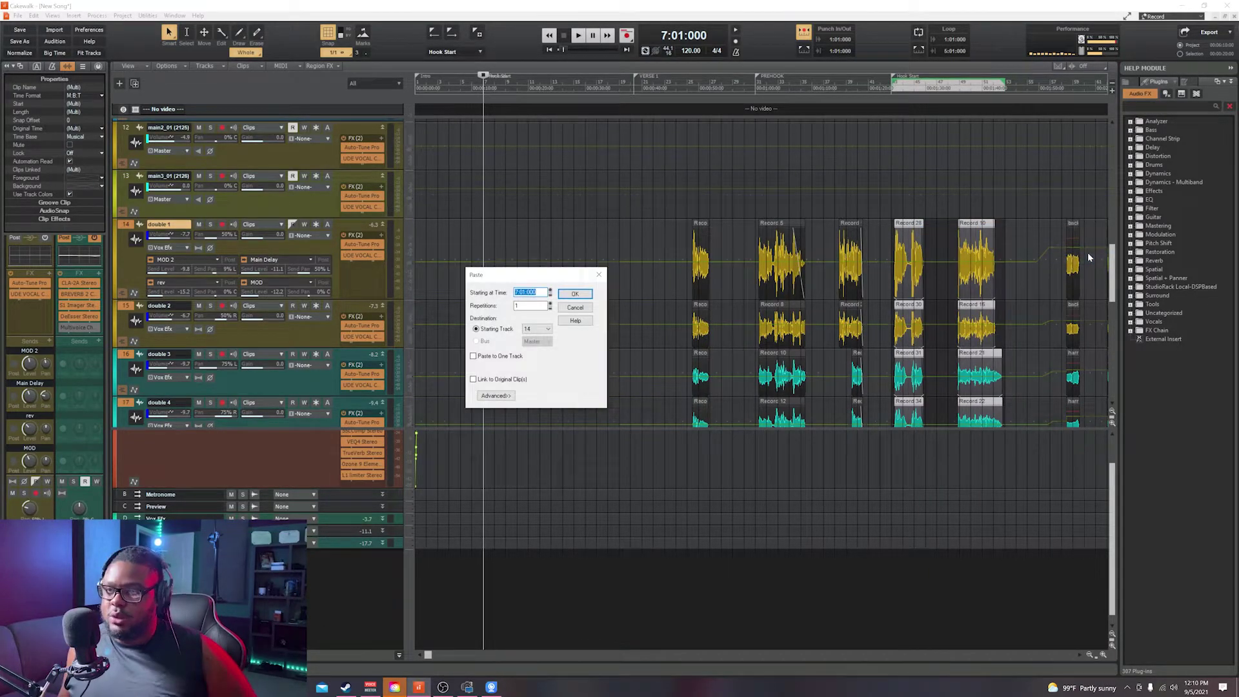
left_click(518, 292)
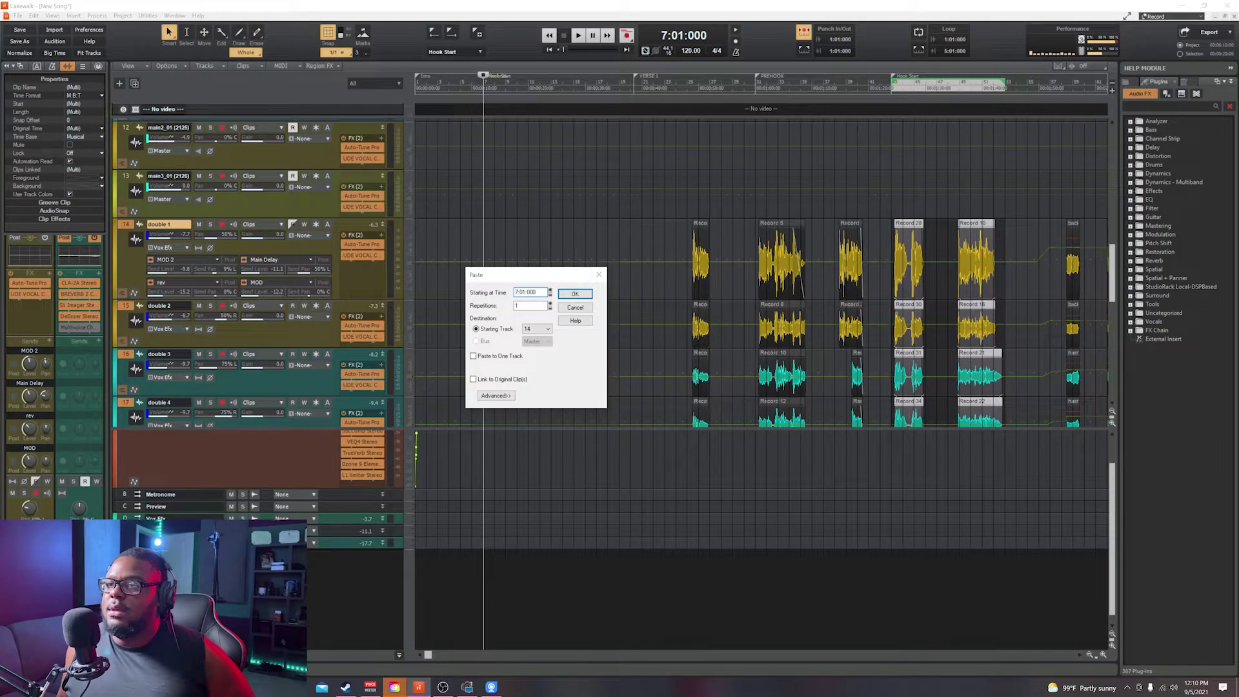
key("Return")
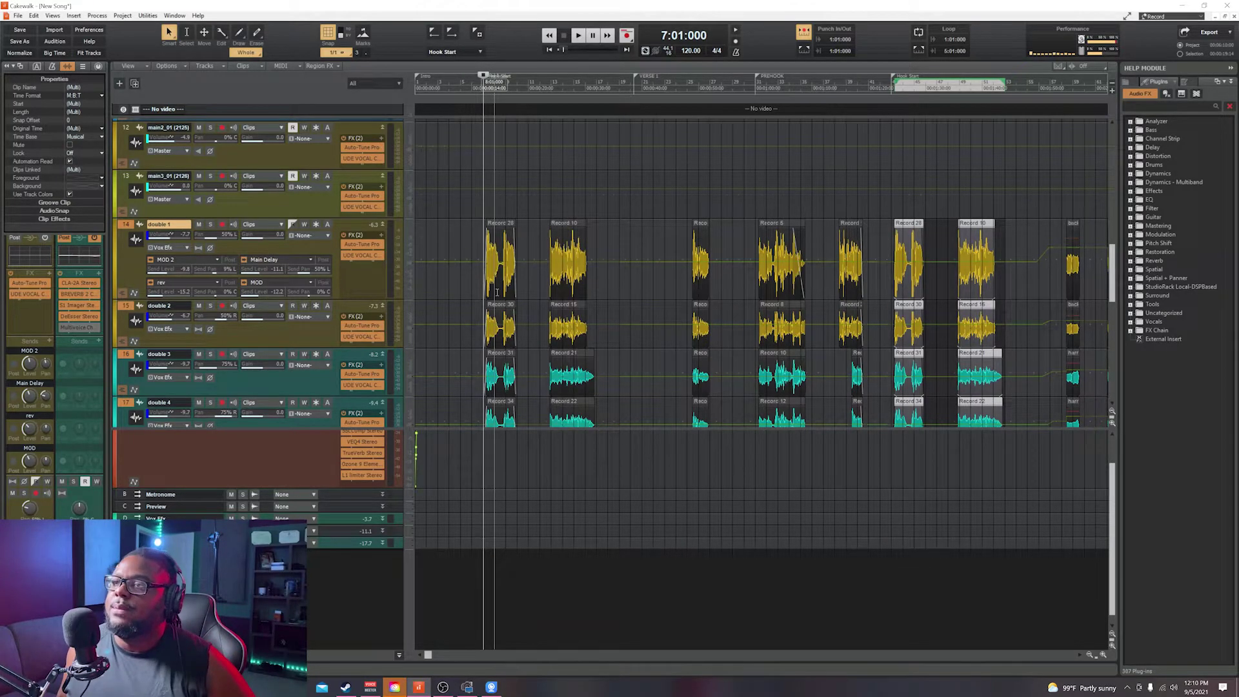
Step: Play the repasted double vocals briefly from the first hook's start and undo that paste
key("space")
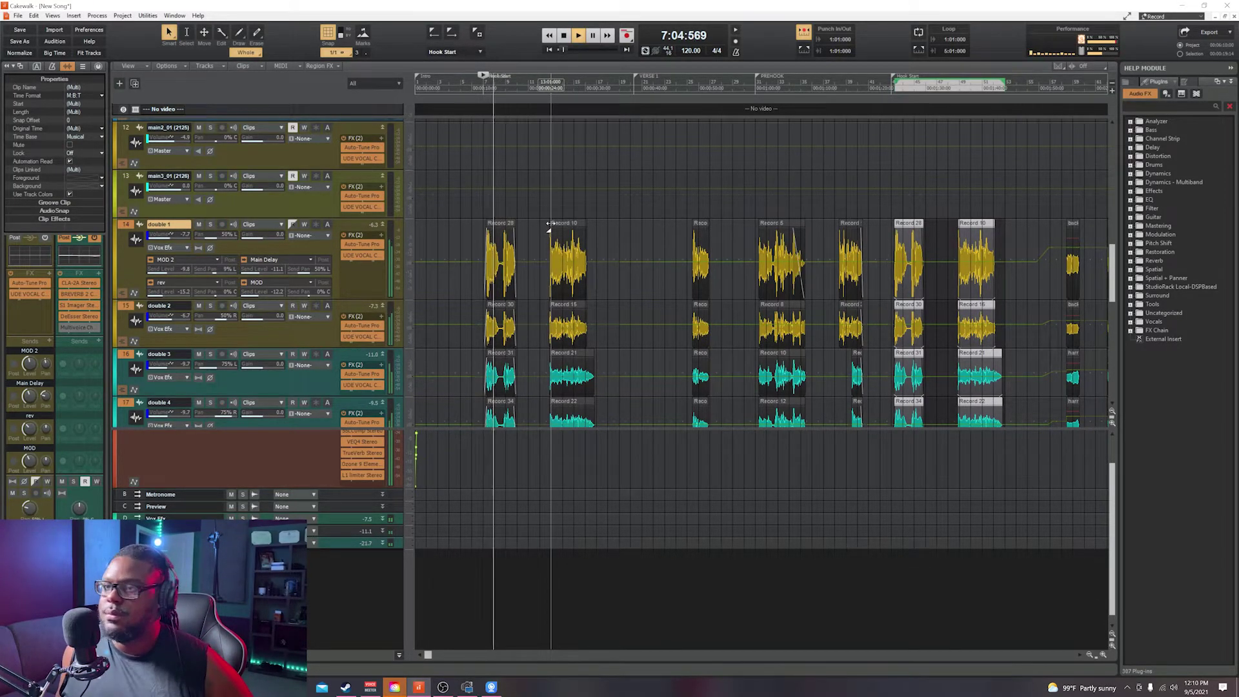
key("space")
left_click(34, 15)
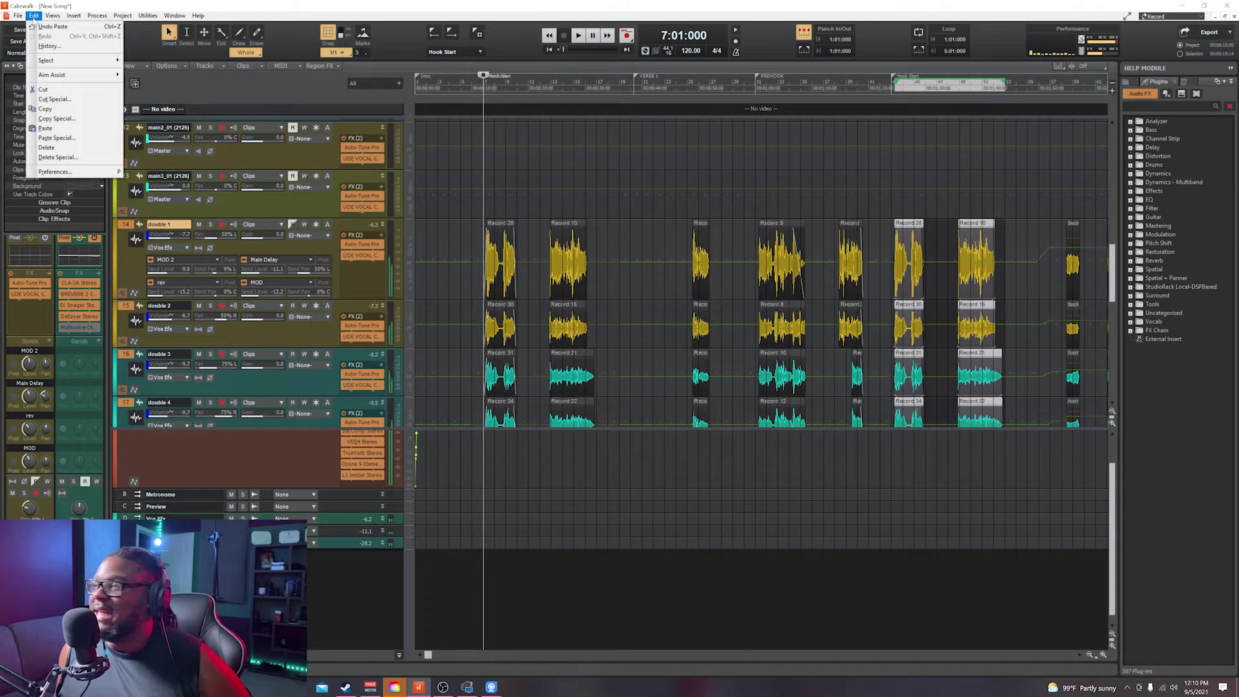
left_click(40, 26)
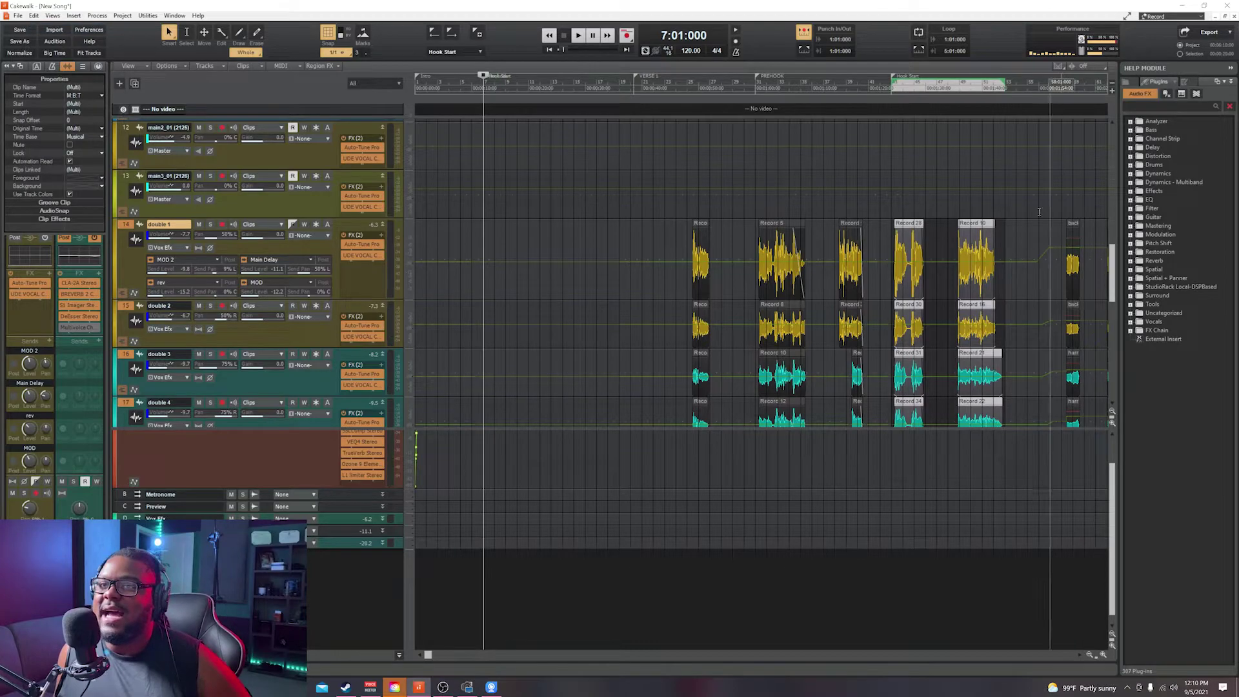
Step: Place the playback cursor at 43:01:000 and select the second-hook clips on all double vocal tracks from bar 43 to 53
left_click(1104, 655)
left_click_drag(428, 655, 548, 655)
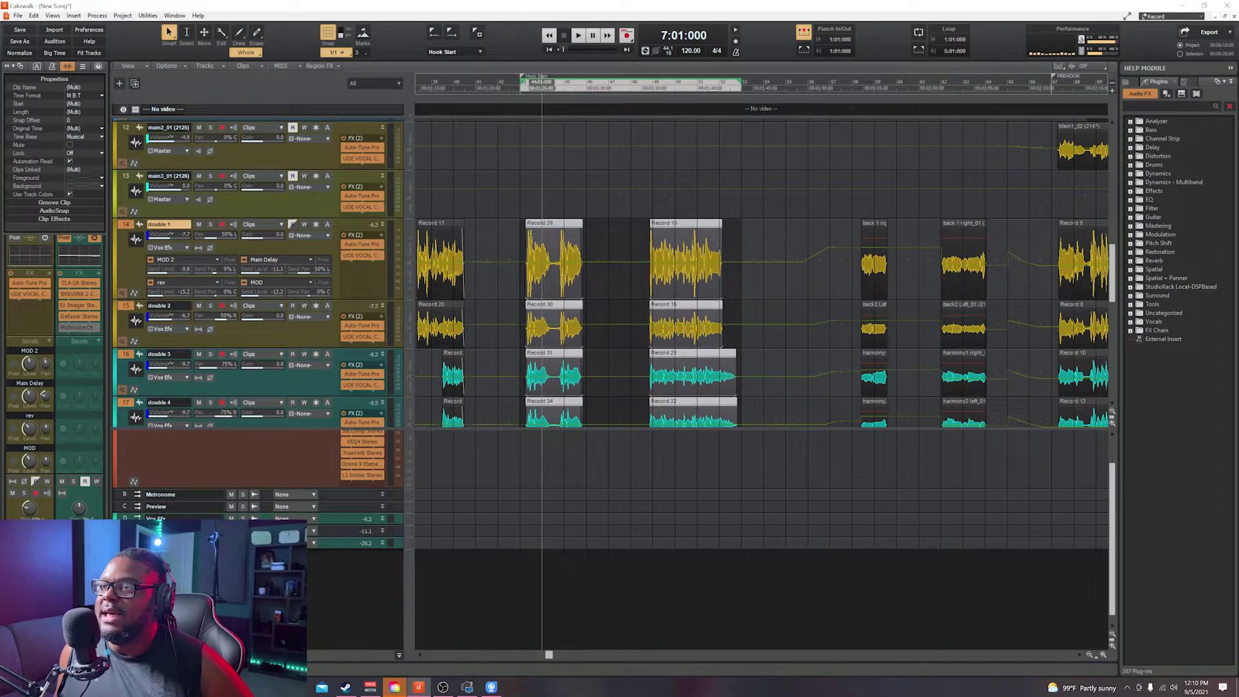
left_click(521, 227)
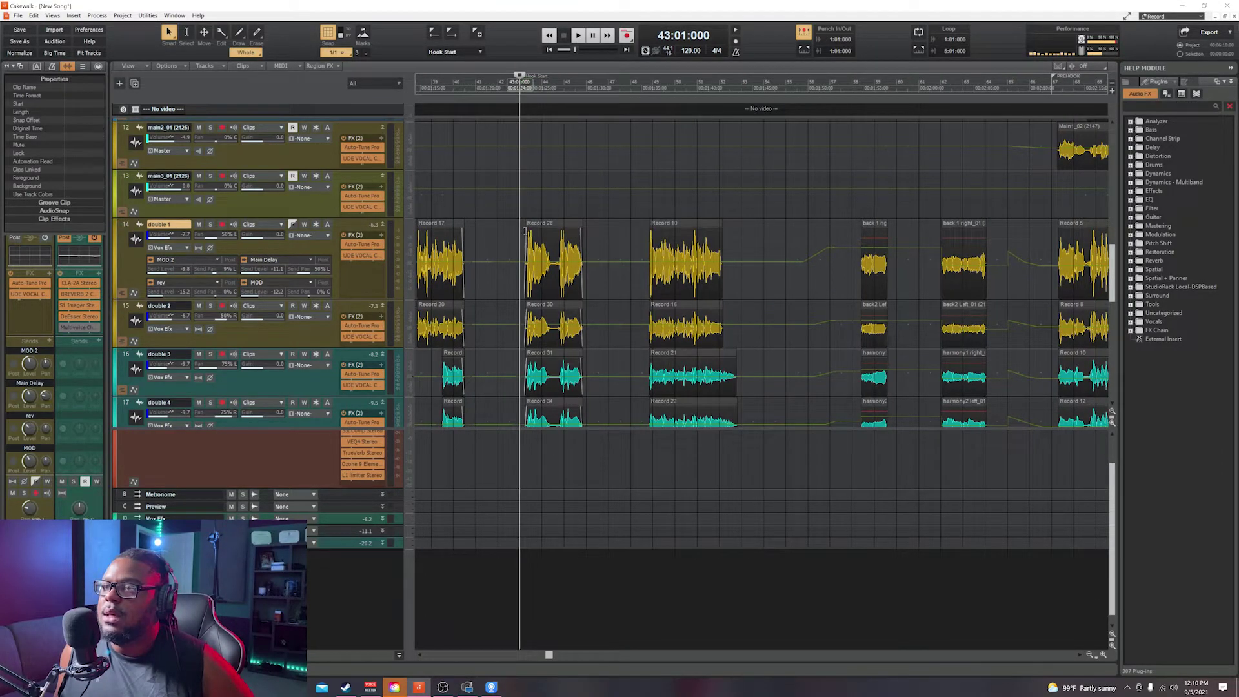
left_click_drag(524, 217, 631, 218)
left_click(542, 218)
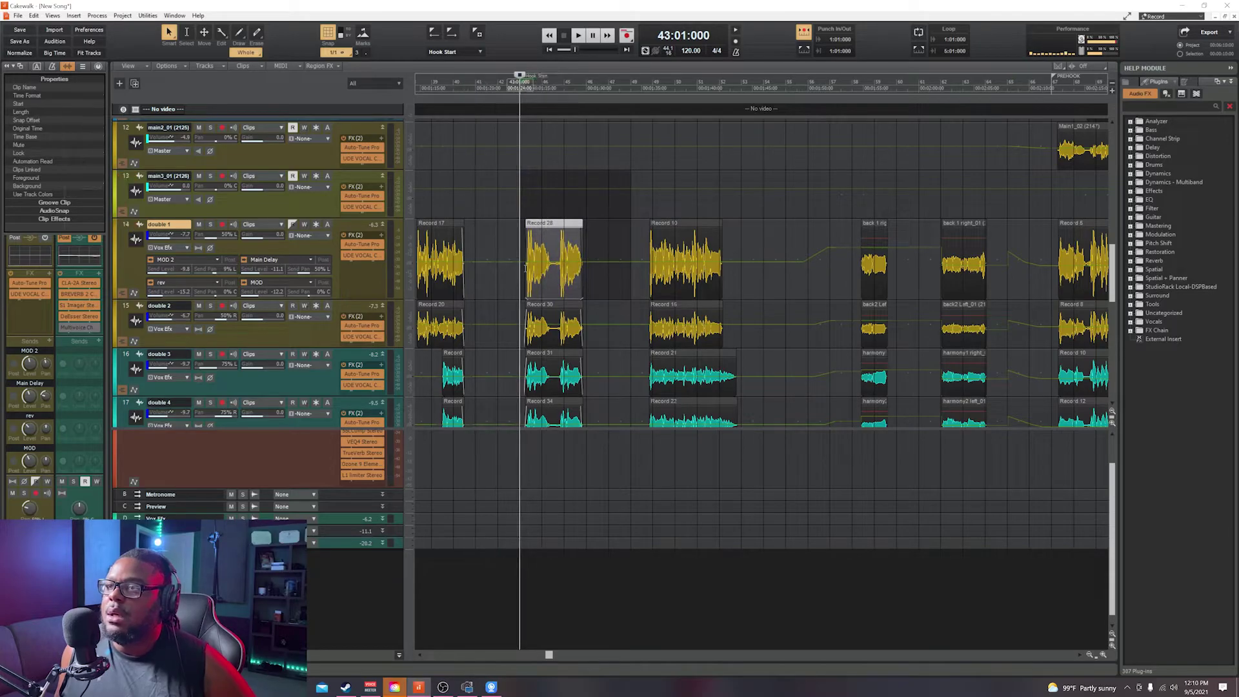
left_click(526, 230)
left_click_drag(519, 232, 741, 542)
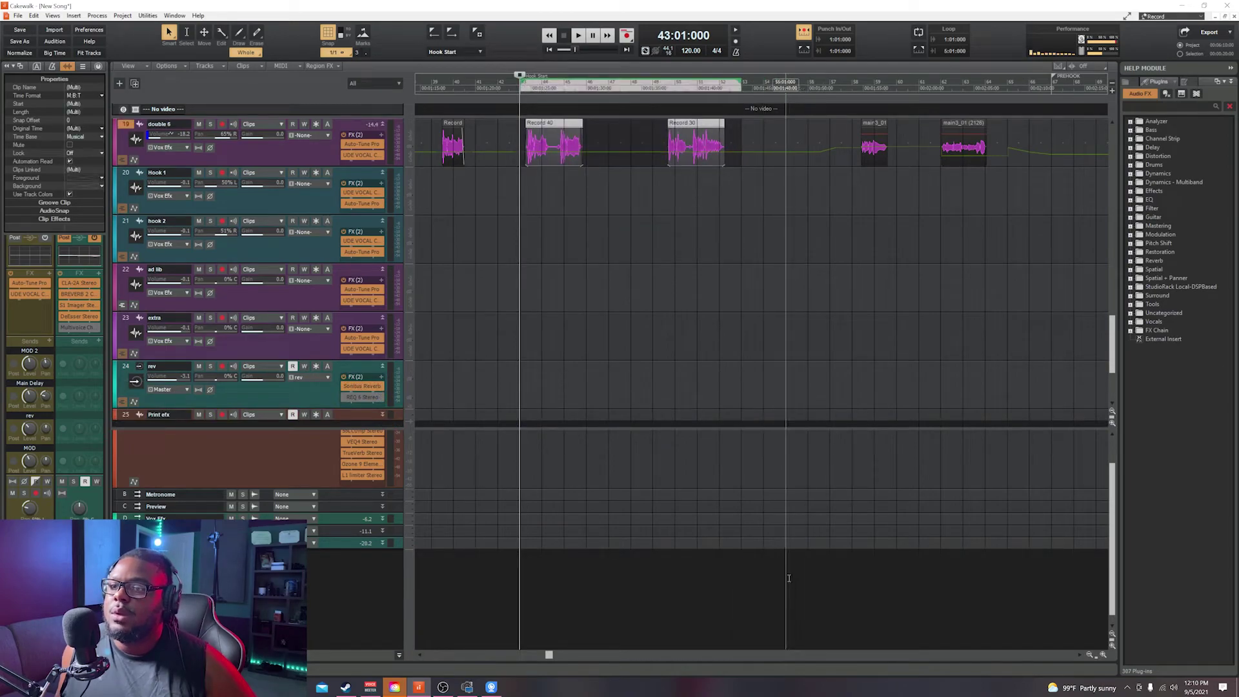
scroll(554, 385, "up", 8)
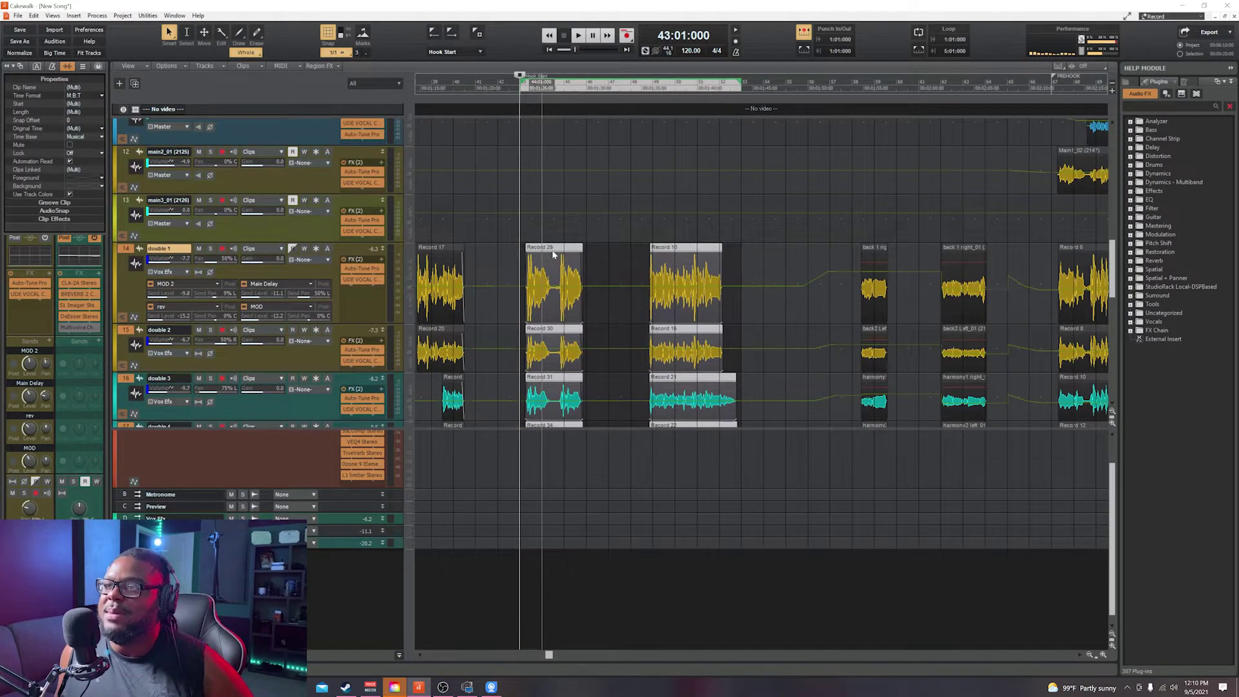
Step: Try to place the copied double vocals in the first hook with Paste Special around bar 8, starting on track 14
right_click(552, 249)
mouse_move(620, 257)
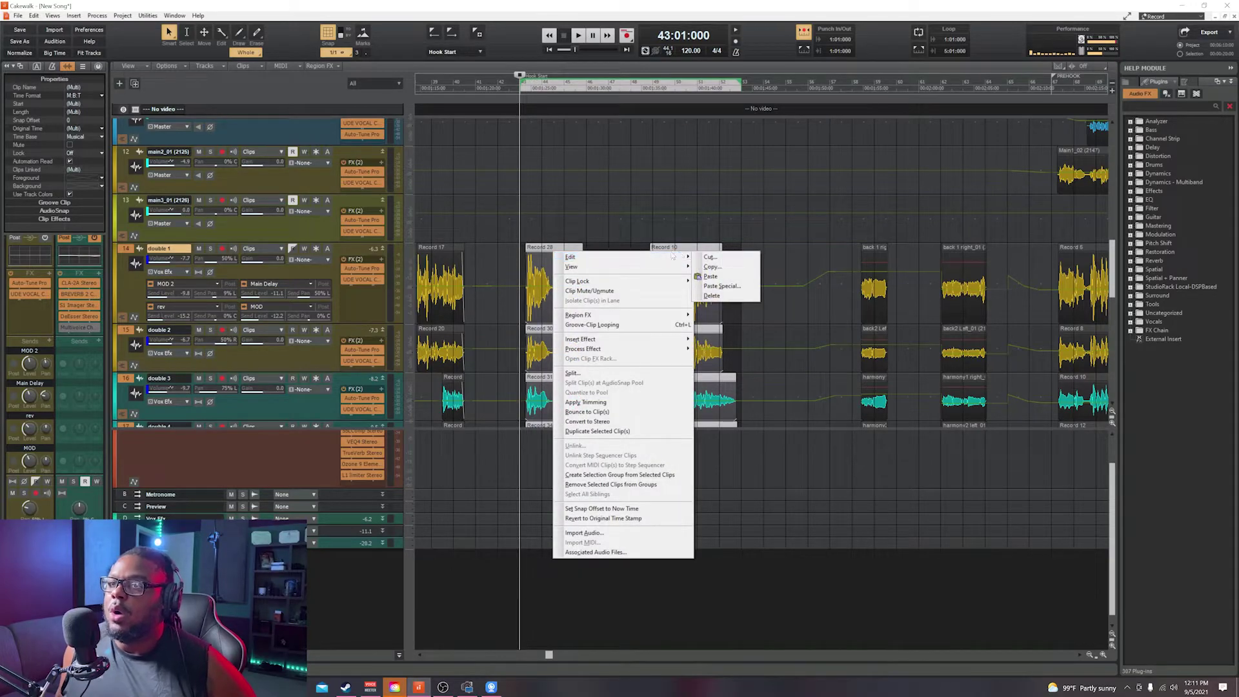
left_click(740, 286)
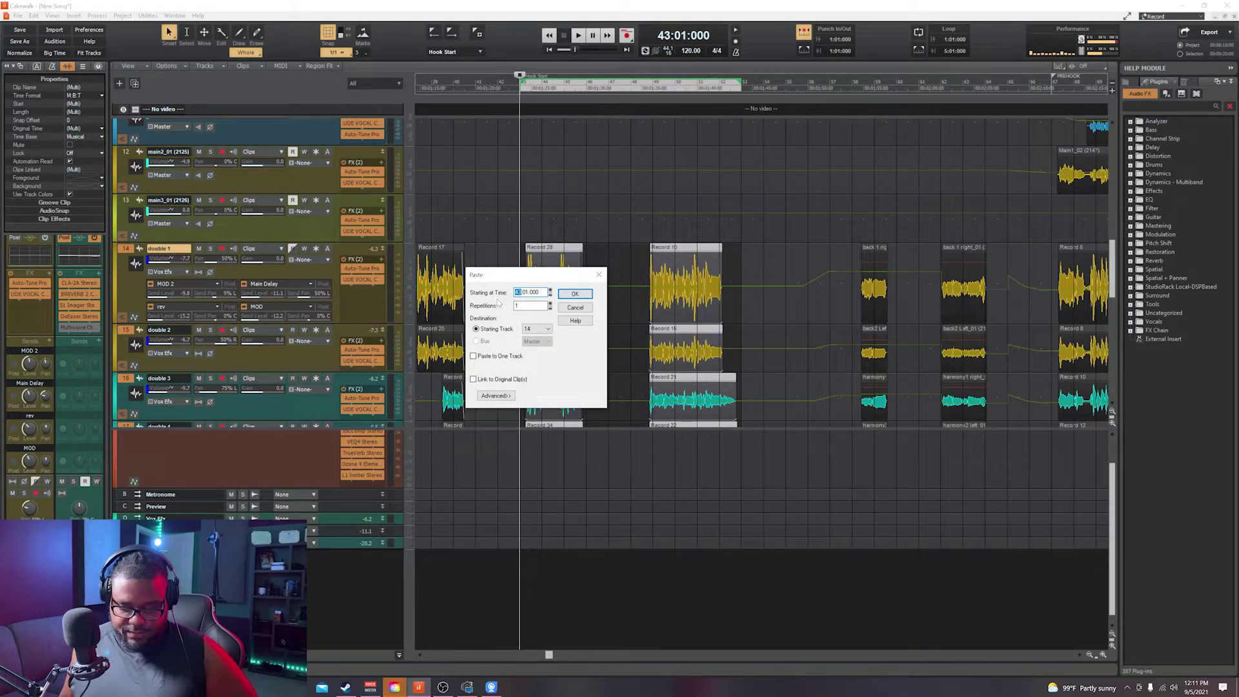
key("Return")
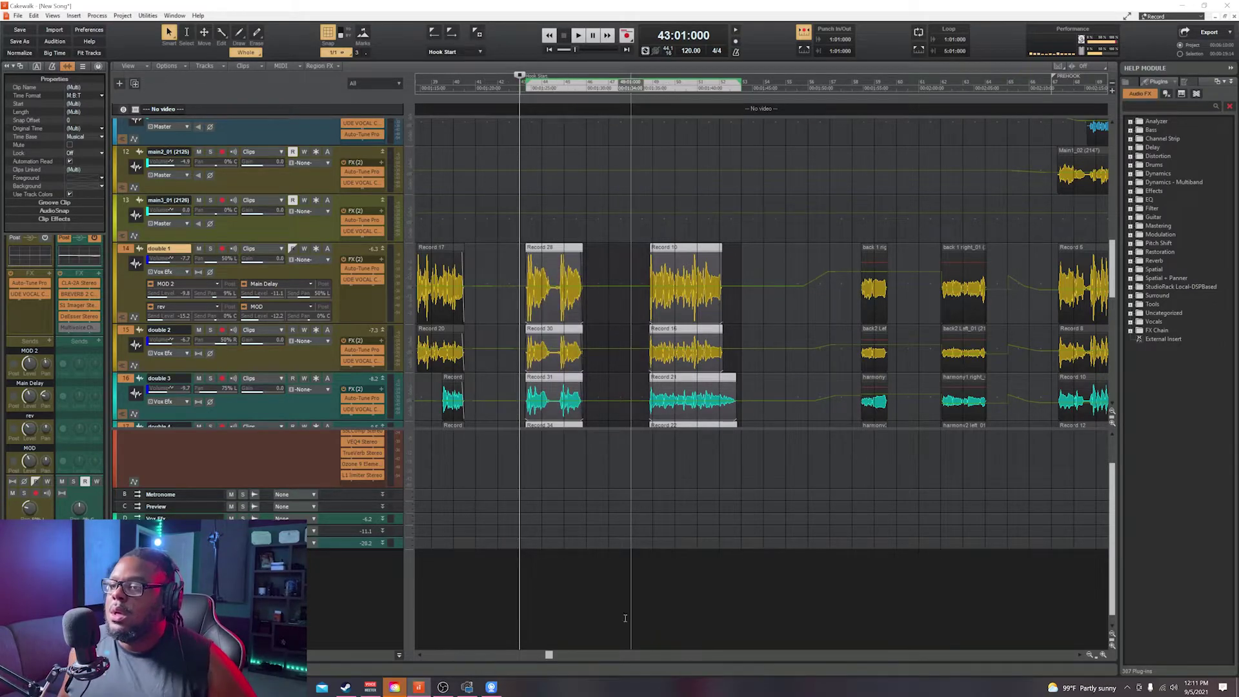
left_click_drag(549, 655, 466, 655)
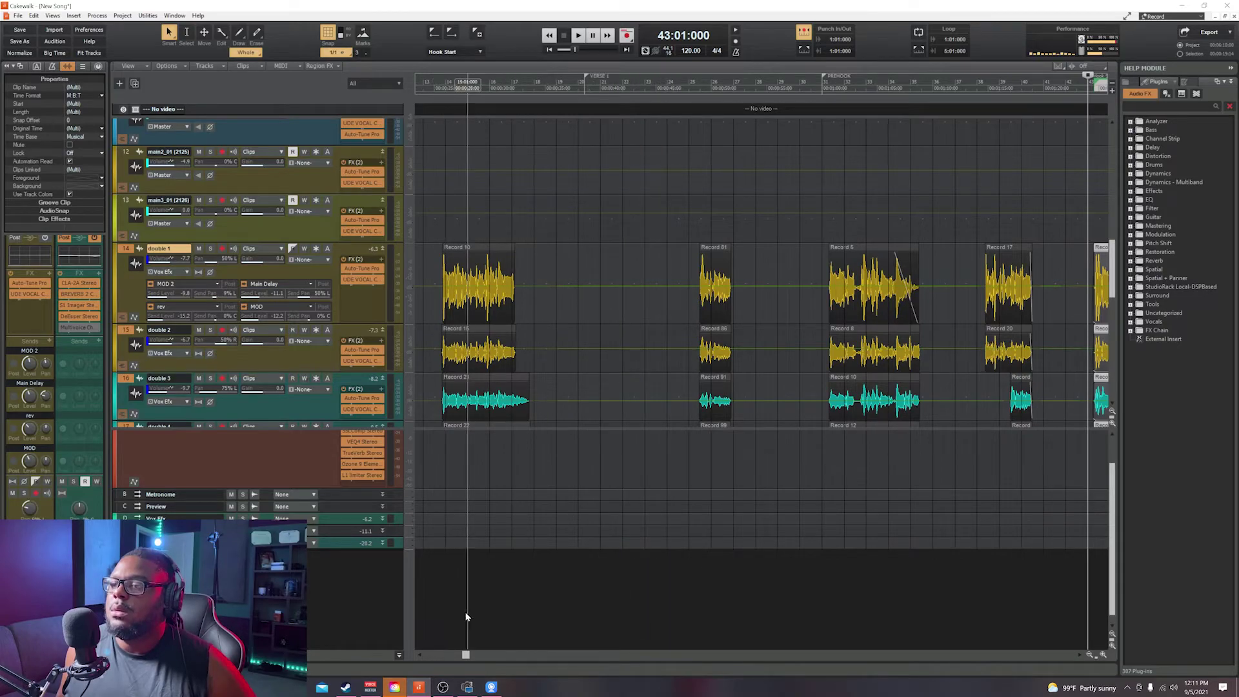
left_click_drag(466, 656, 426, 656)
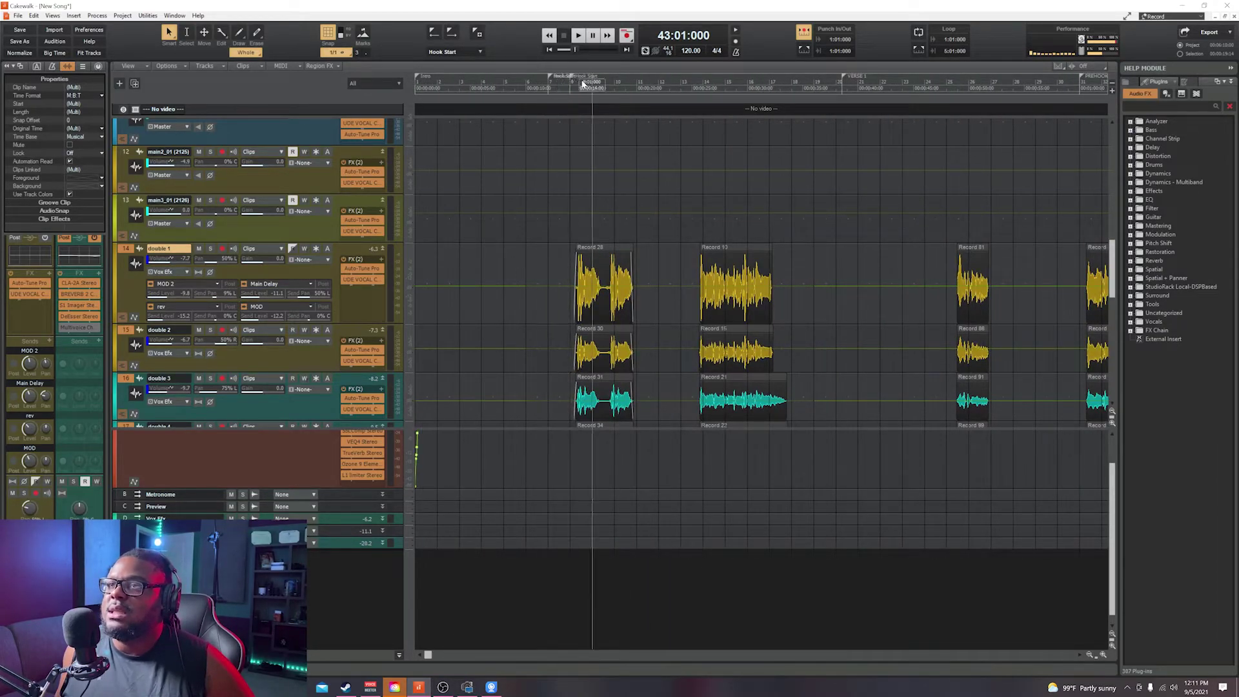
Step: Play the pasted double vocals from 7:01:000 and remove that paste around bar 8
left_click(548, 83)
key("space")
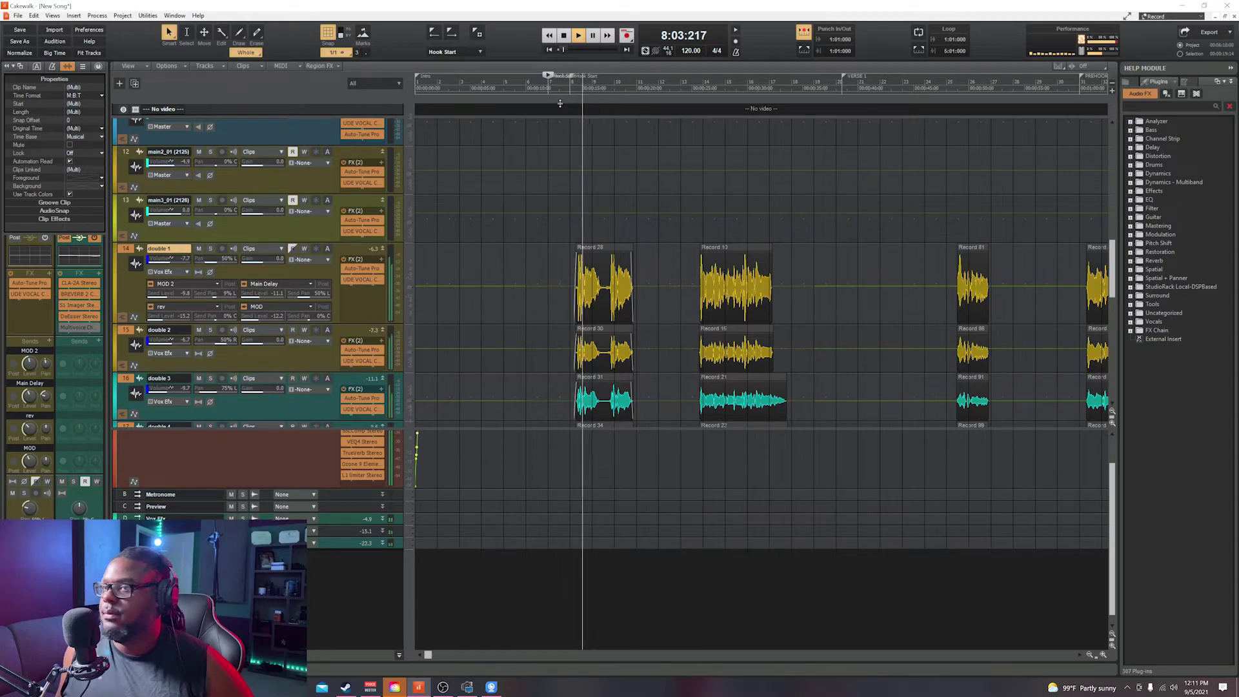
key("space")
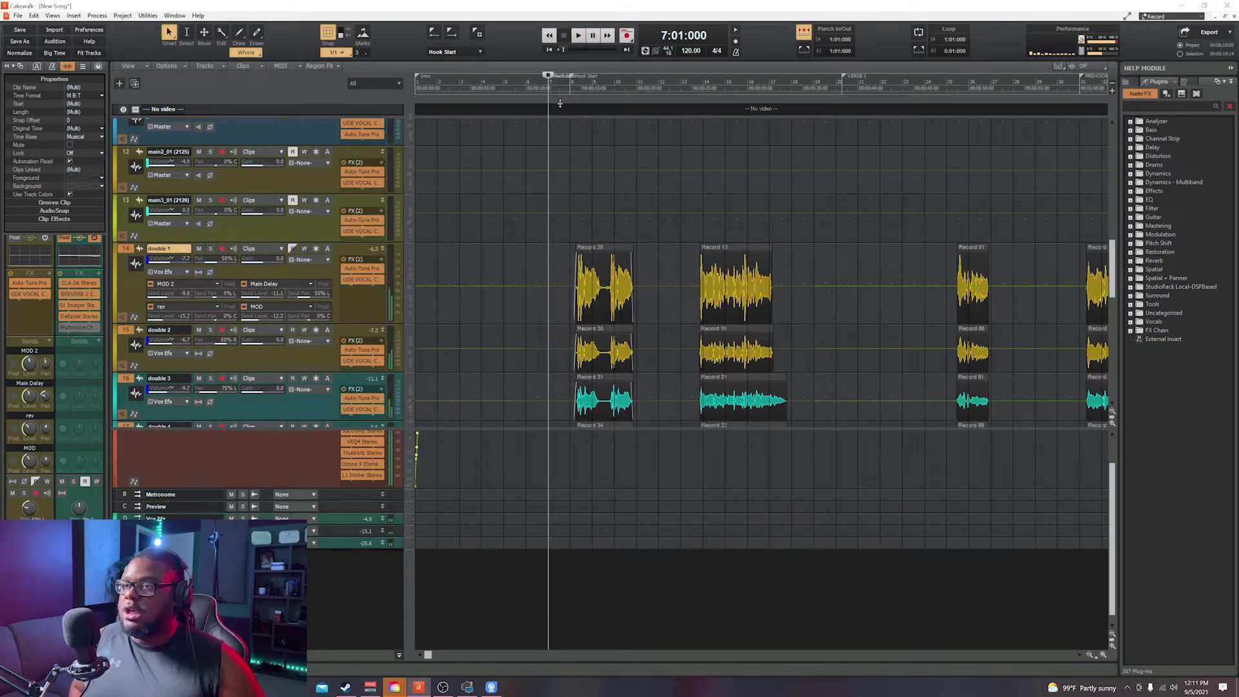
key("Delete")
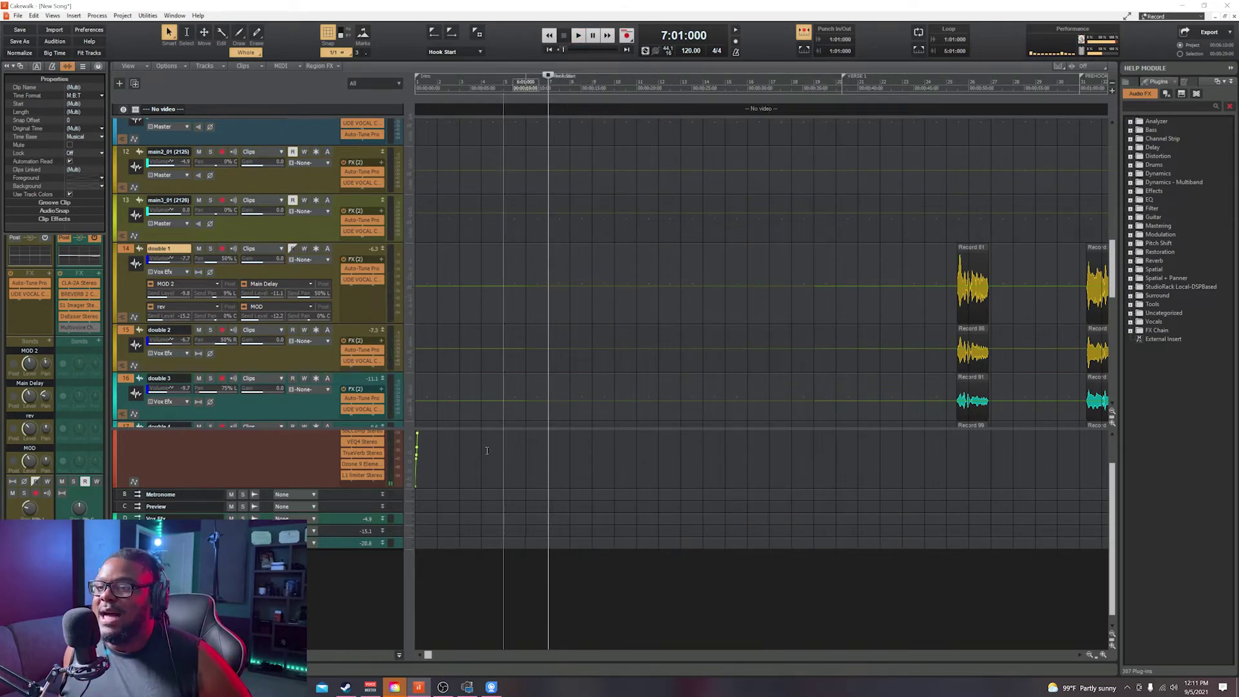
Step: Paste the copied double vocals with Paste Special at 7:01:000, one repetition, starting on track 14
left_click_drag(428, 654, 534, 597)
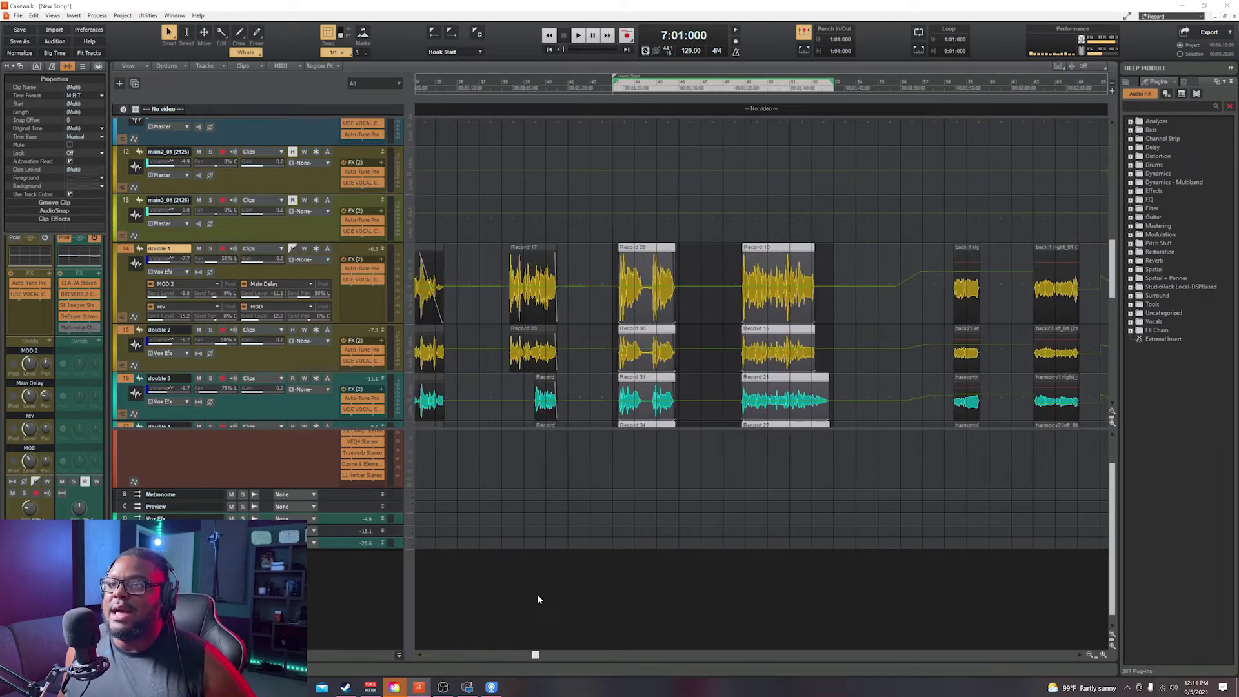
right_click(645, 250)
mouse_move(742, 252)
left_click(815, 282)
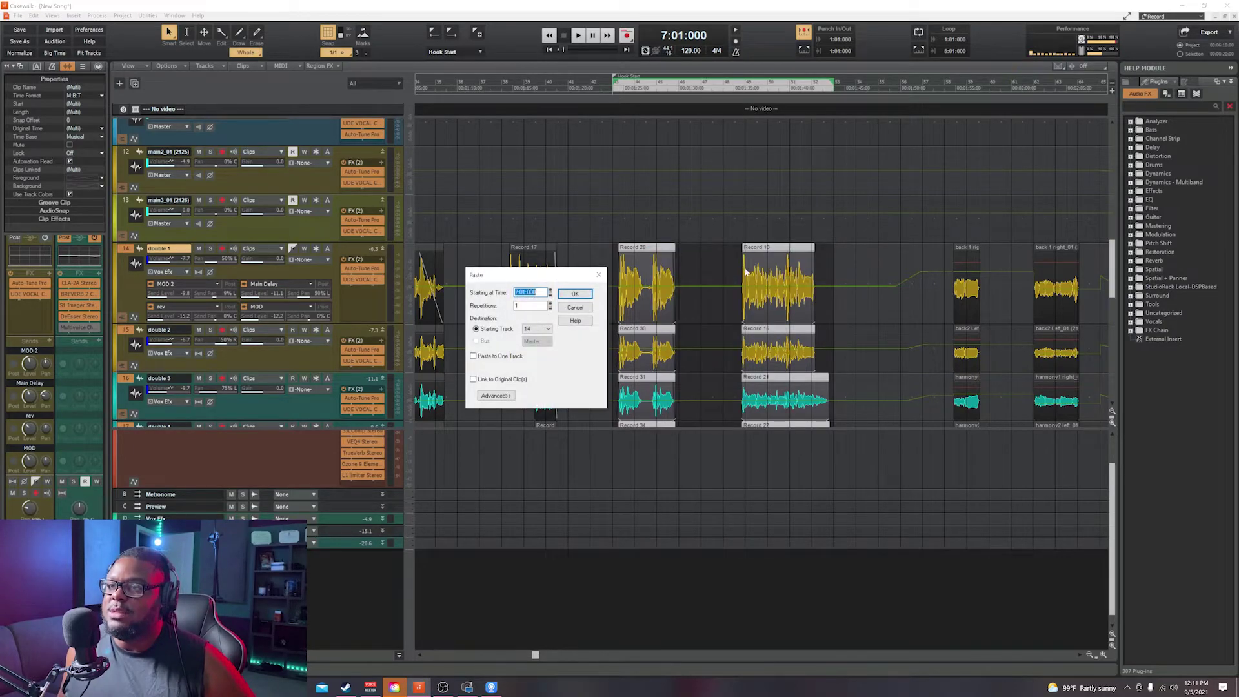
left_click(575, 294)
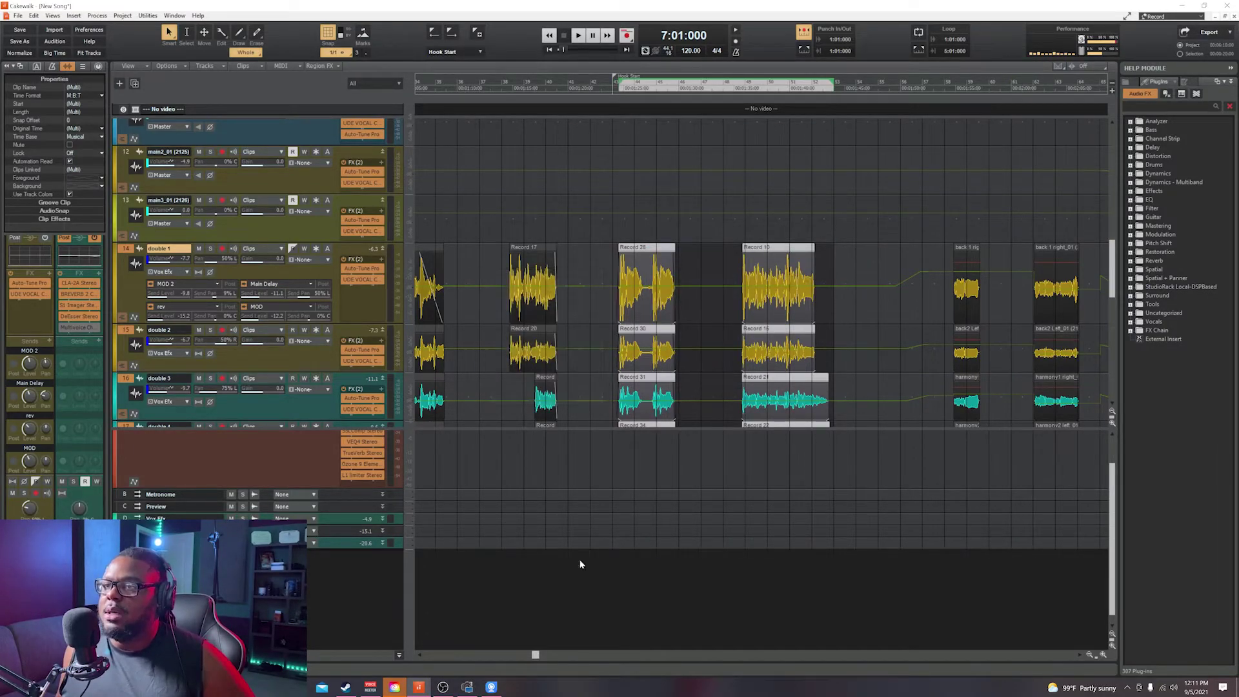
Step: Play the first hook from 7:01:000 to check that the repasted double vocals line up
left_click_drag(535, 655, 355, 658)
key("space")
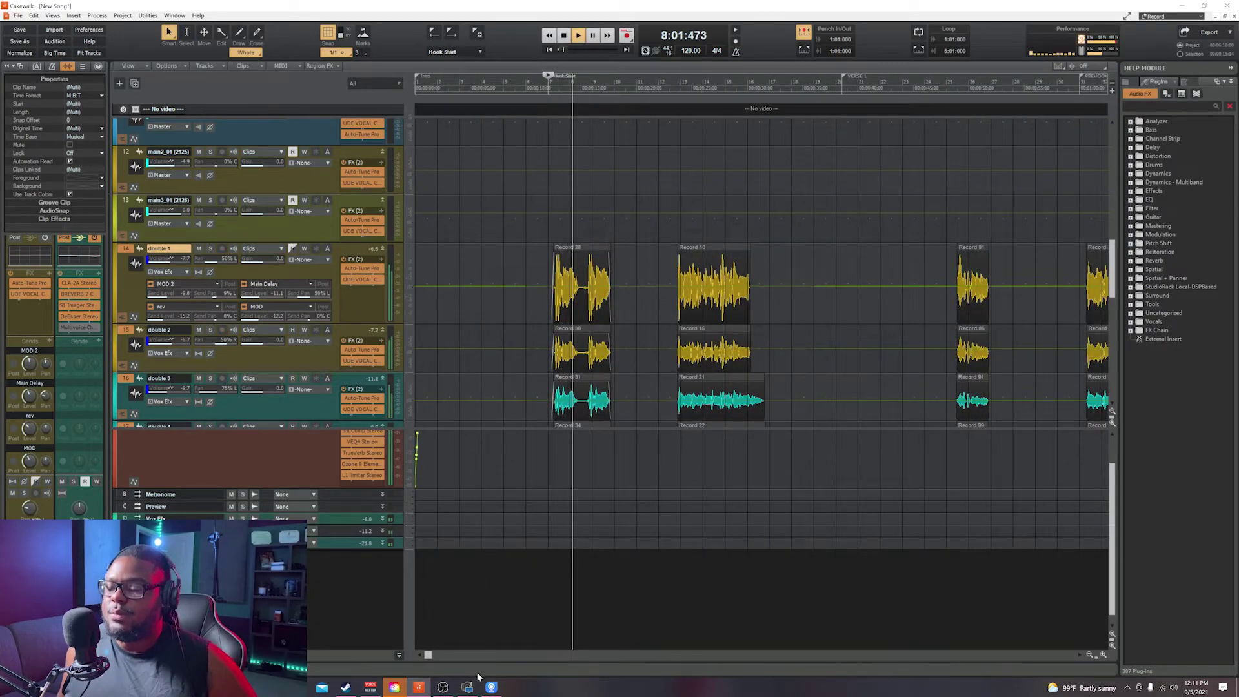
key("space")
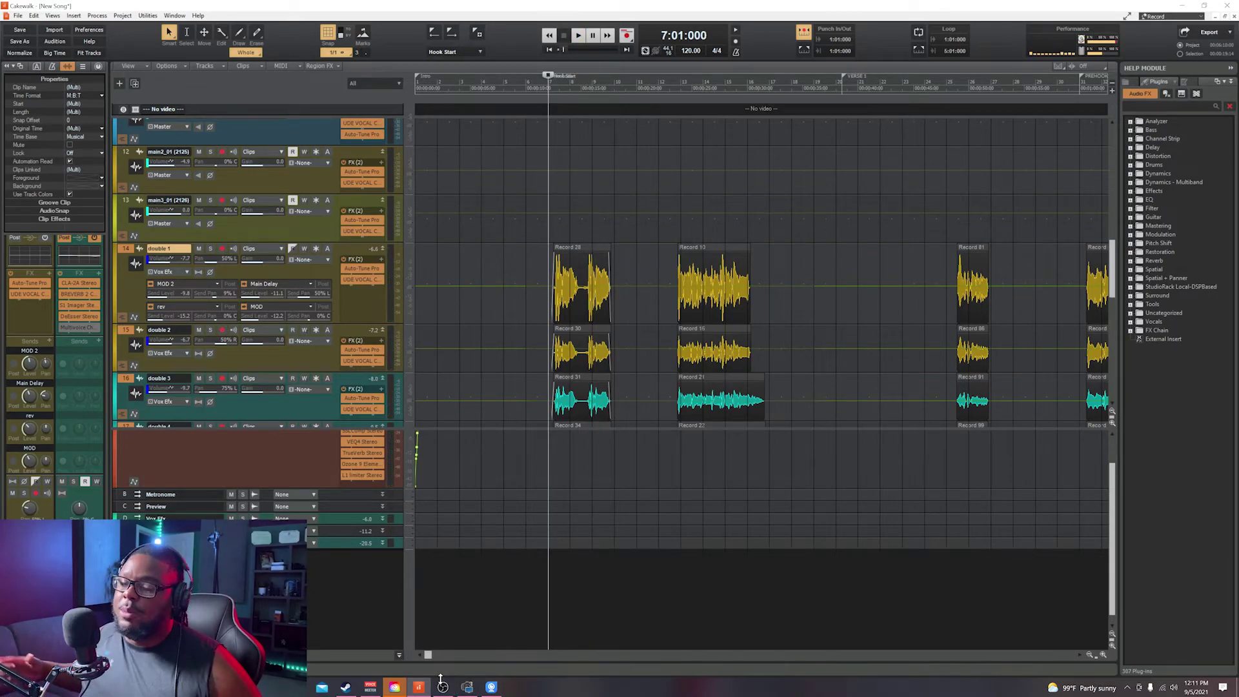
mouse_move(445, 685)
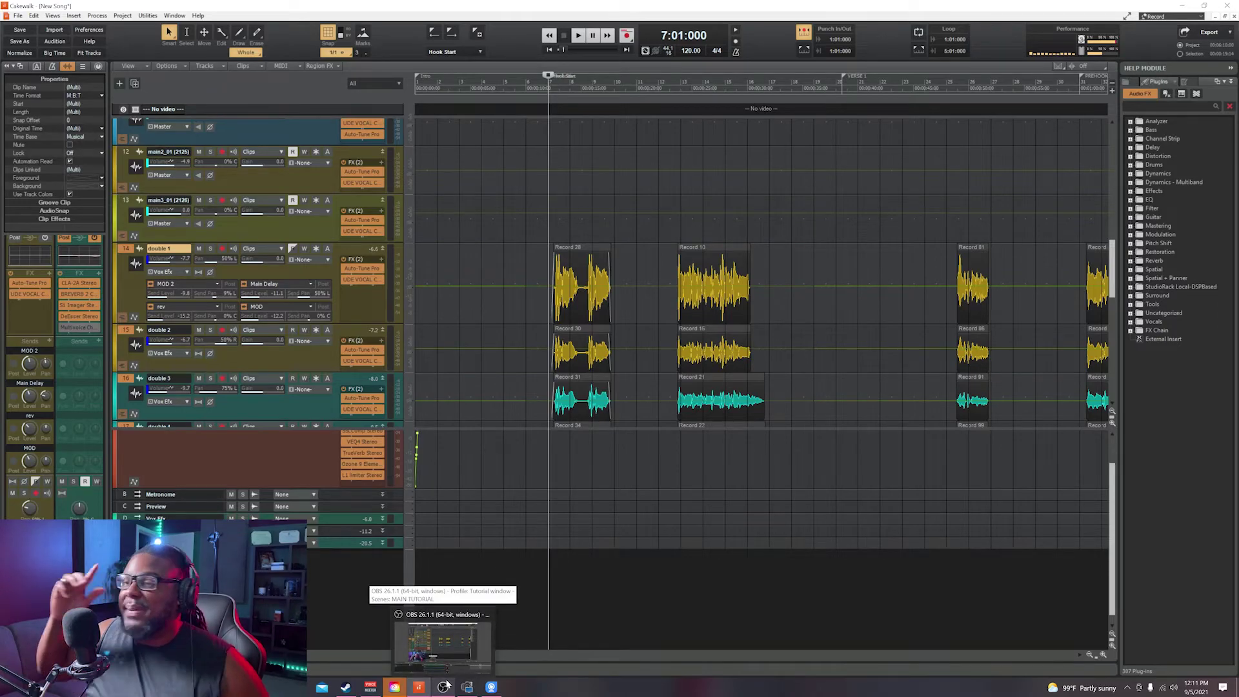